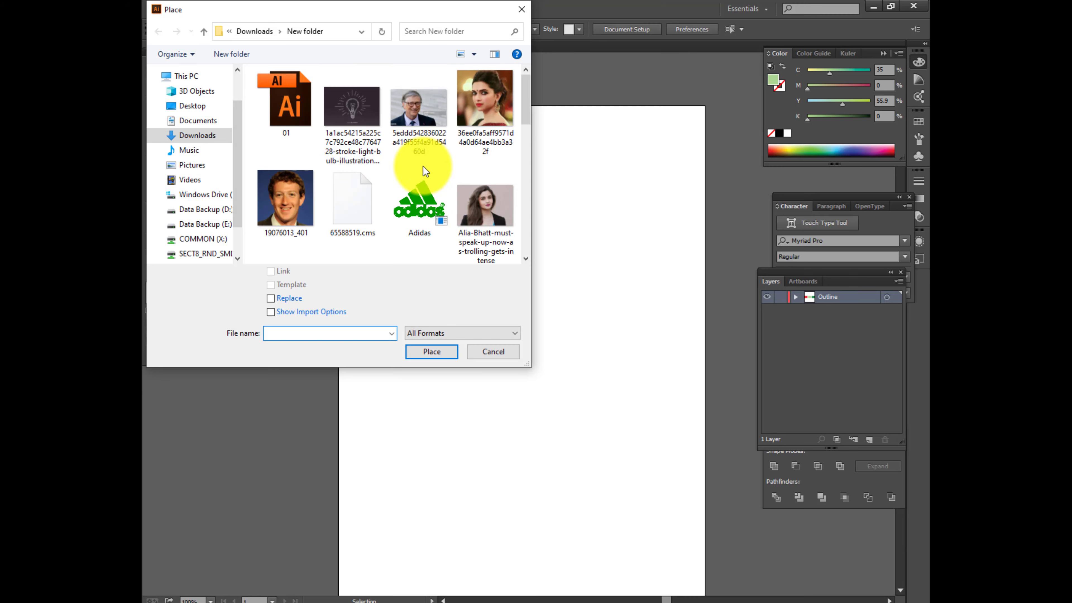
Place the watermelon slice illustration on the artboard, sized to about the artboard's width.
scroll(454, 191, "down", 5)
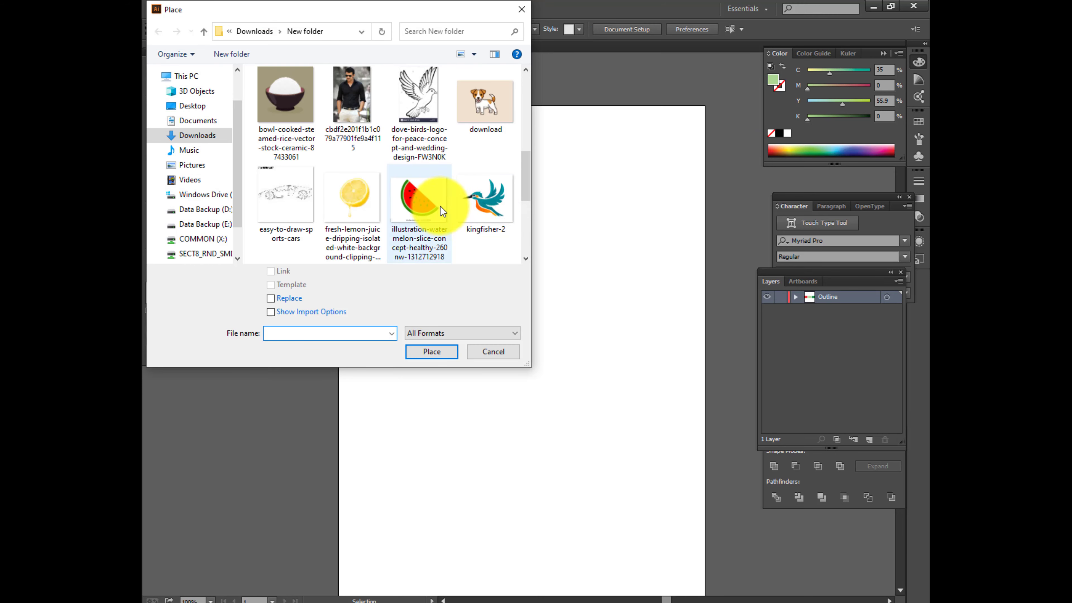
scroll(439, 204, "down", 3)
scroll(422, 186, "up", 2)
double_click(419, 125)
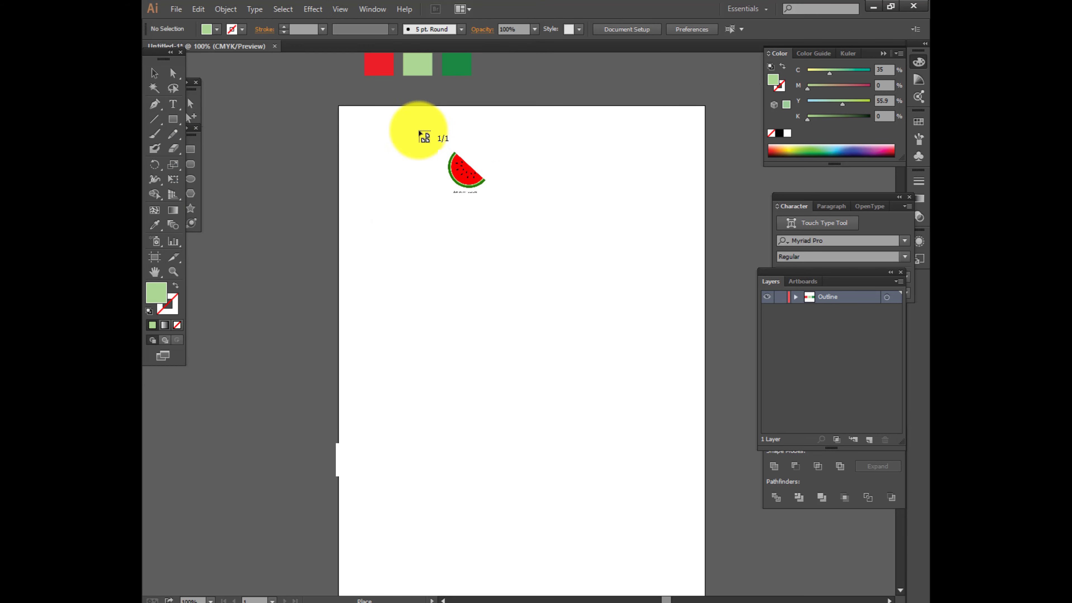
left_click_drag(623, 520, 739, 566)
left_click_drag(584, 427, 524, 443)
left_click(593, 529)
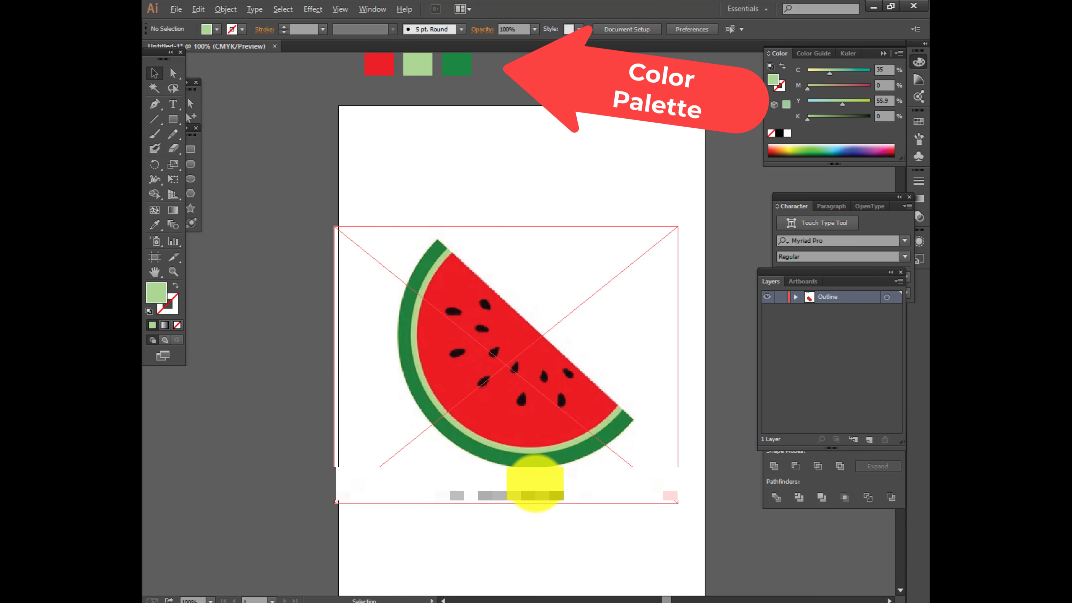
Lock the Outline layer holding the placed image and add a new layer above it.
scroll(532, 484, "up", 2)
scroll(494, 441, "down", 1)
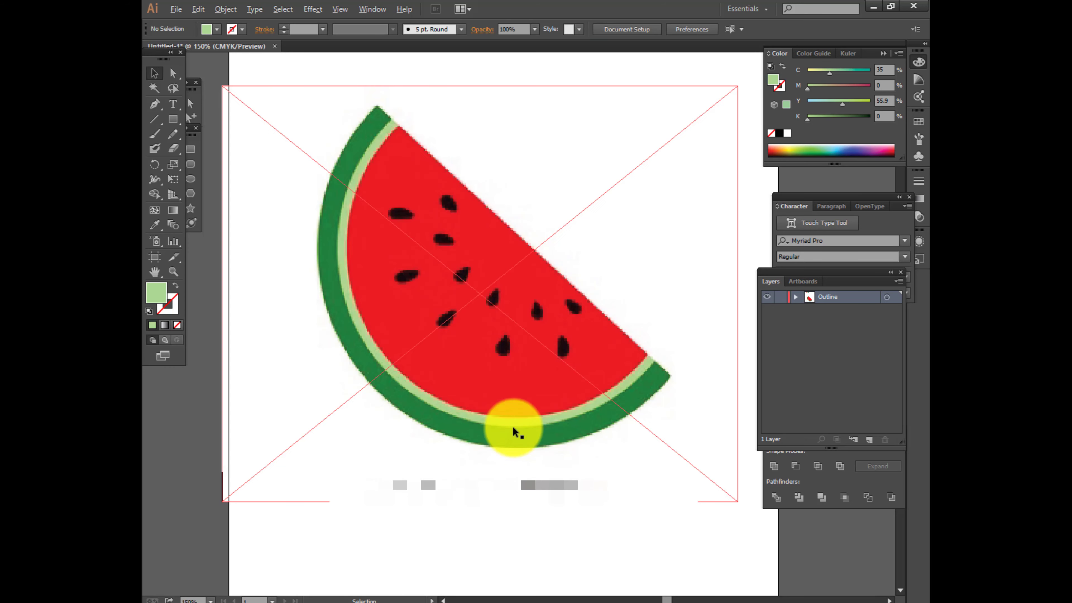
left_click(546, 398)
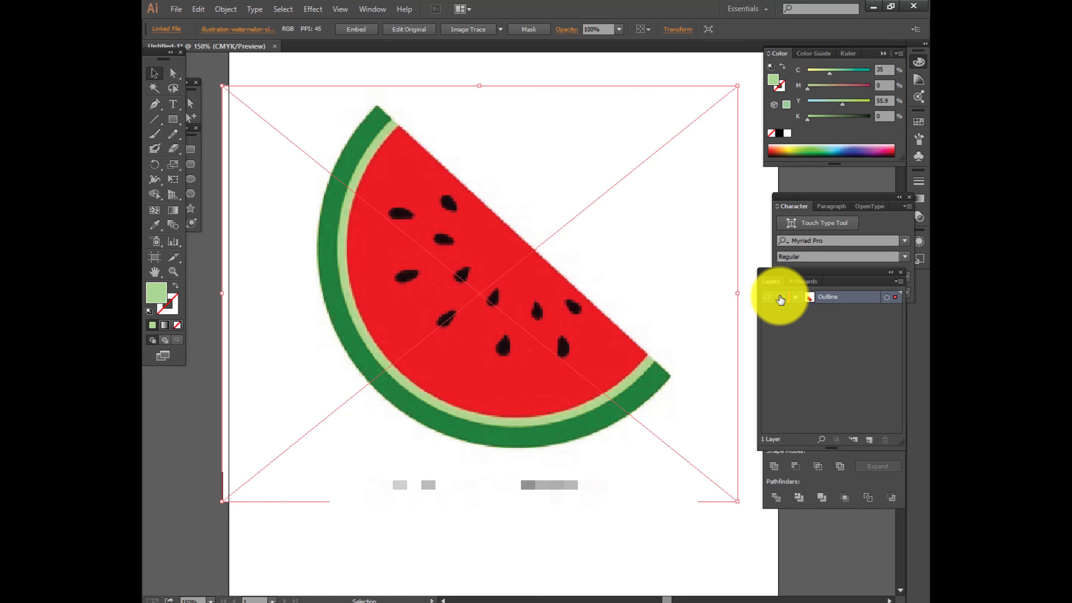
left_click(780, 300)
scroll(548, 396, "down", 1)
left_click(869, 439)
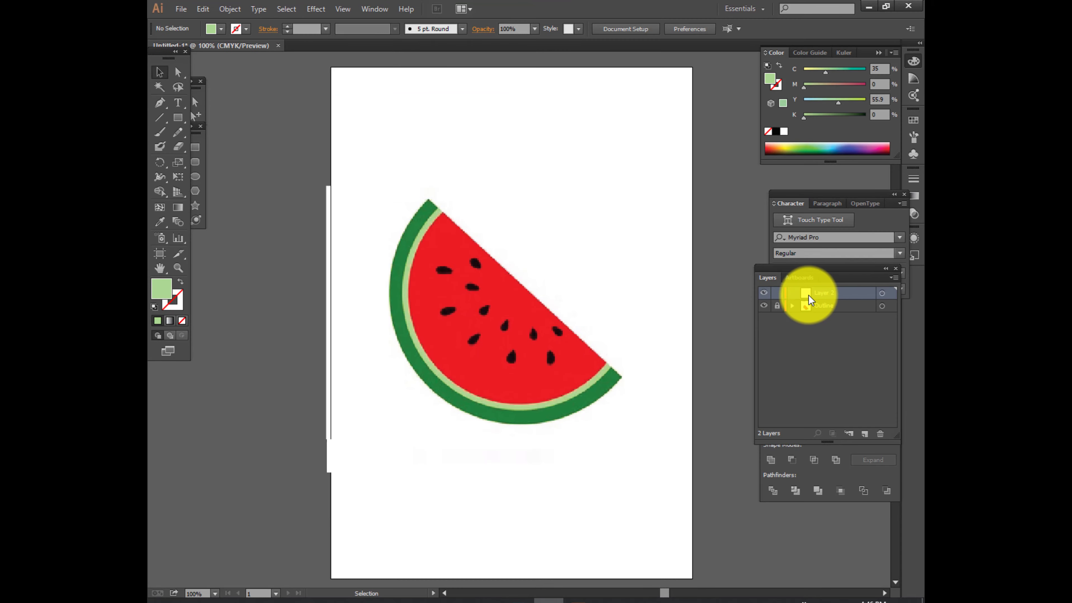
Draw a circle over the watermelon slice with no fill and a black 1 pt stroke.
left_click(195, 177)
left_click_drag(500, 293, 628, 405)
left_click(154, 307)
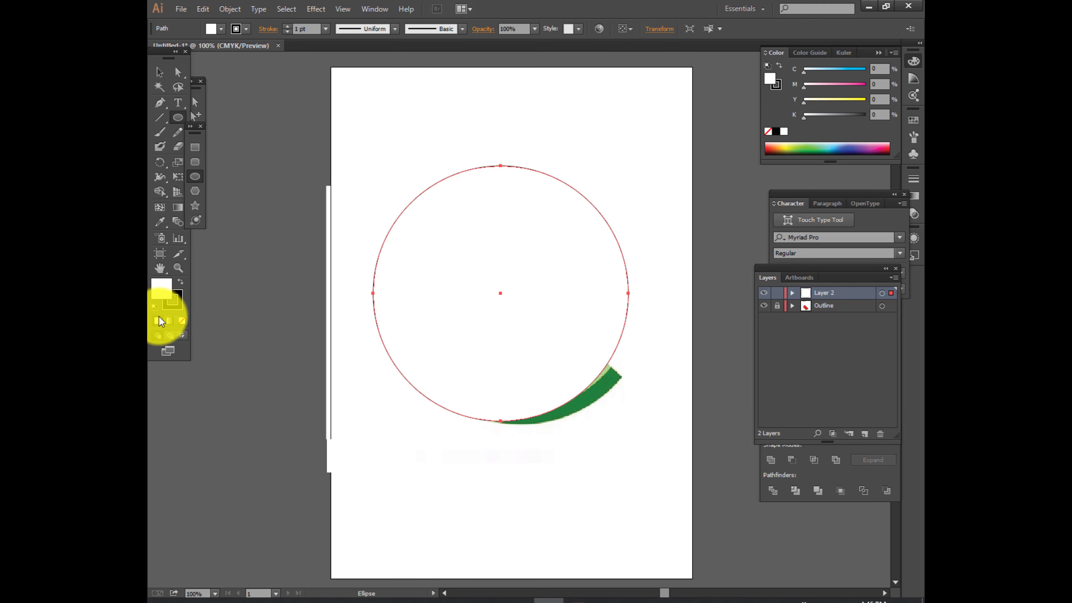
left_click(182, 321)
Move and scale the circle until it follows the curved edge of the red flesh.
key("v")
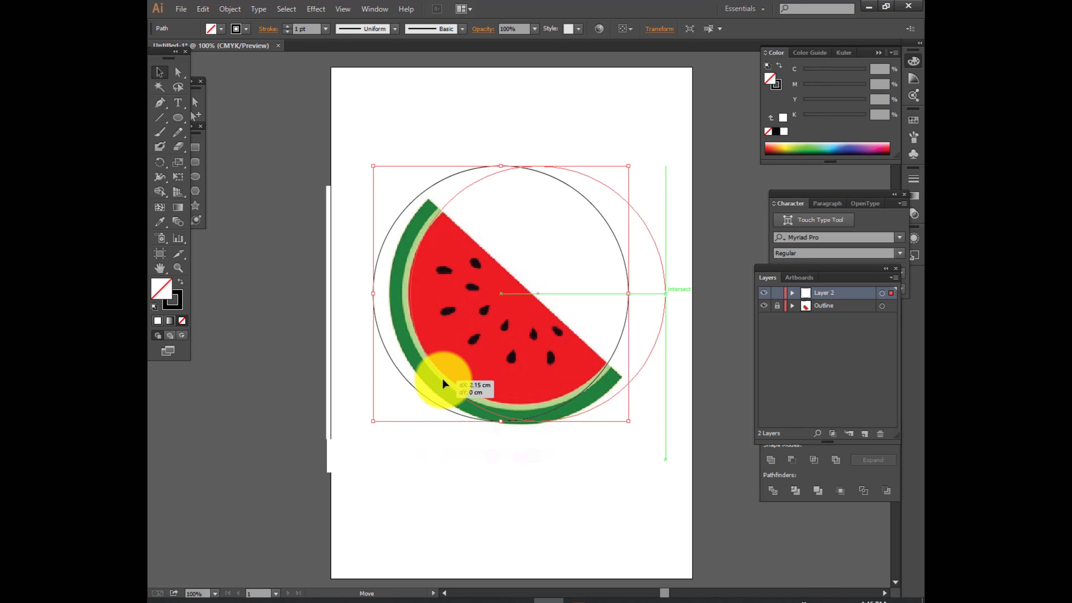
left_click_drag(443, 384, 443, 384)
left_click_drag(666, 166, 586, 195)
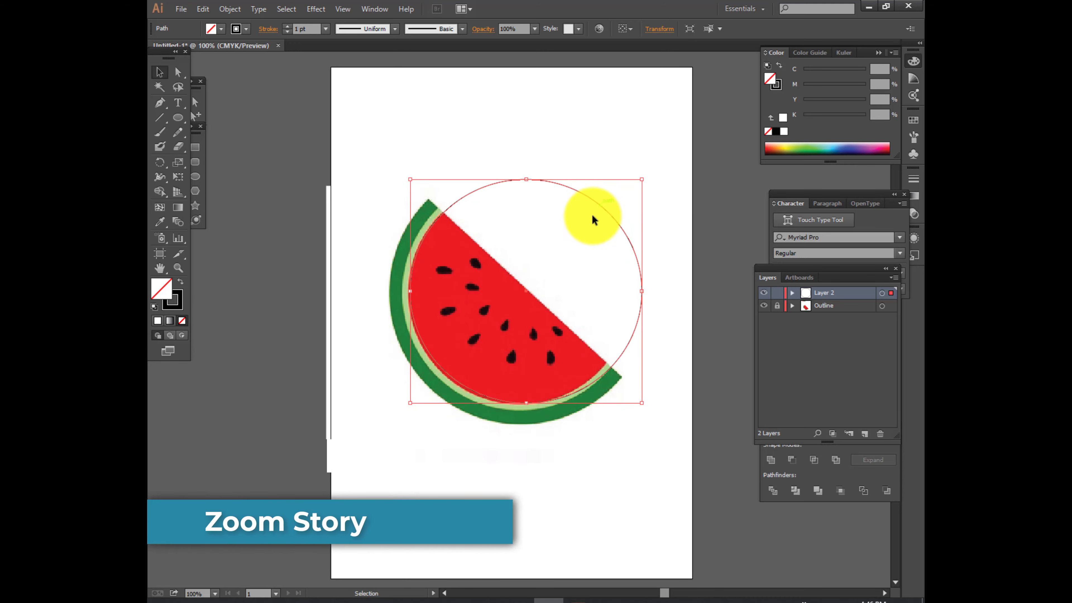
left_click_drag(641, 291, 634, 291)
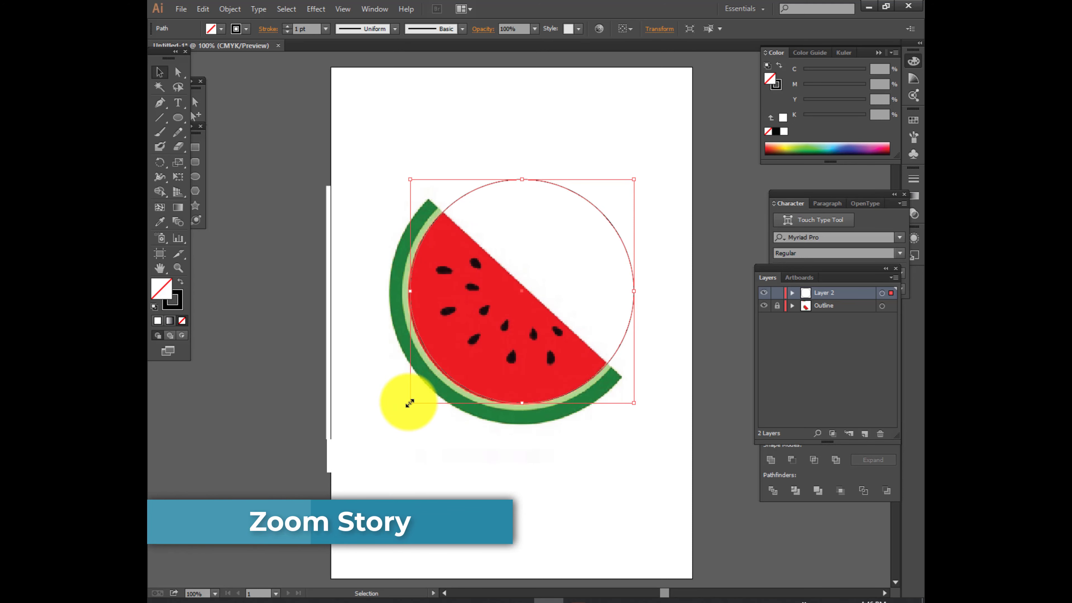
left_click_drag(409, 403, 407, 403)
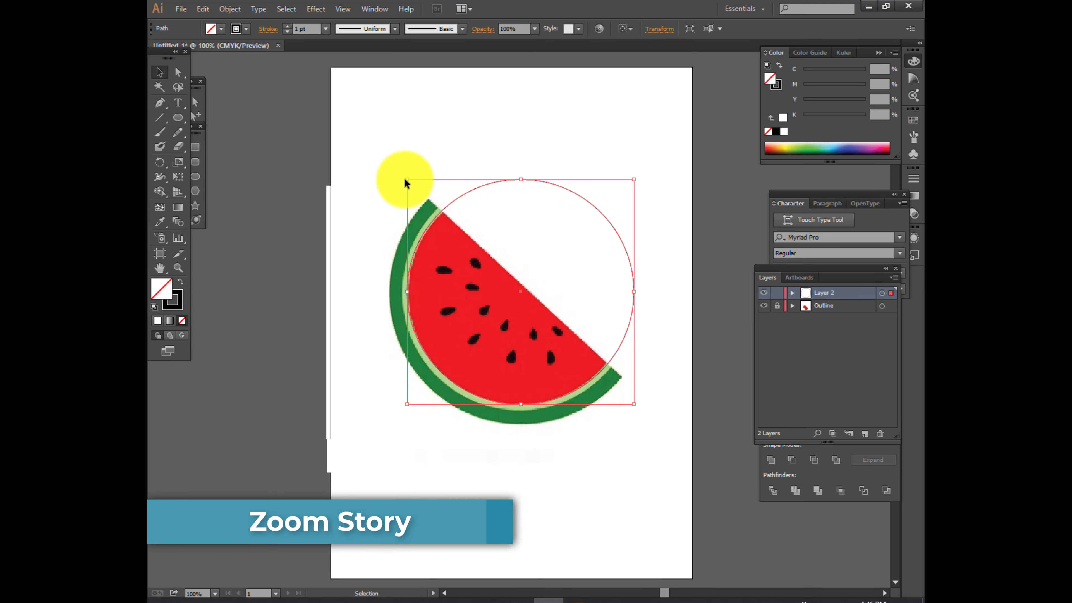
left_click_drag(634, 407, 631, 405)
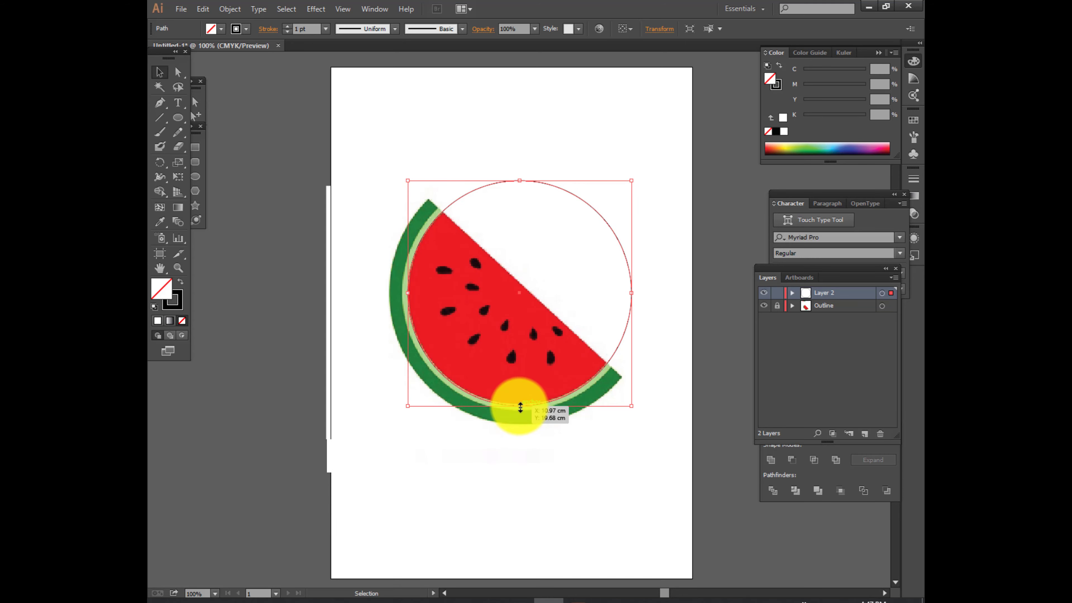
left_click_drag(519, 405, 519, 403)
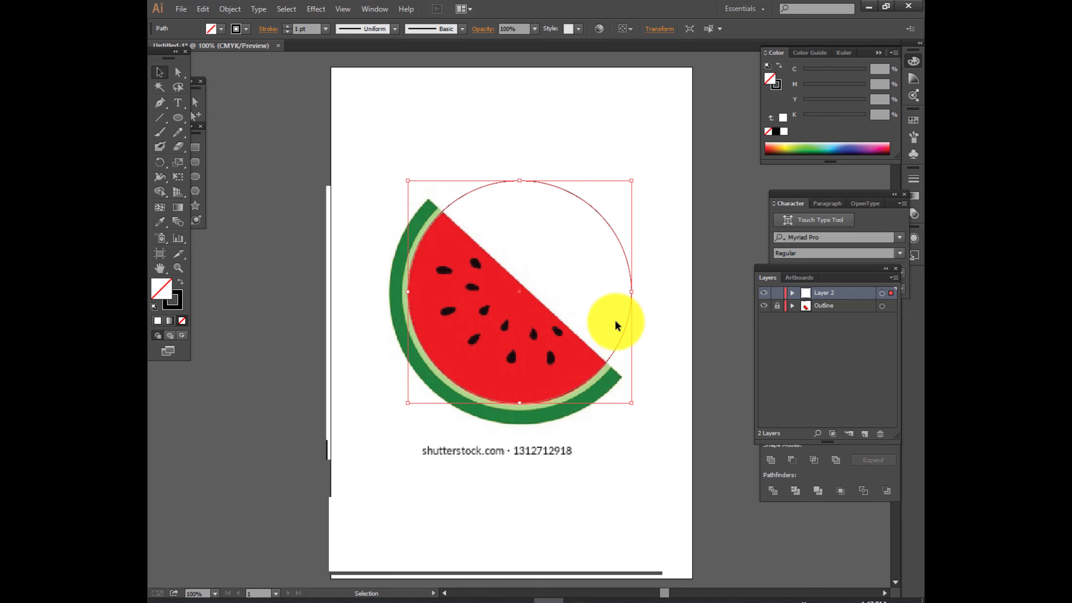
Paste a copy of the circle in front and enlarge it to about 13.6 cm wide along the light green band.
scroll(615, 320, "up", 1)
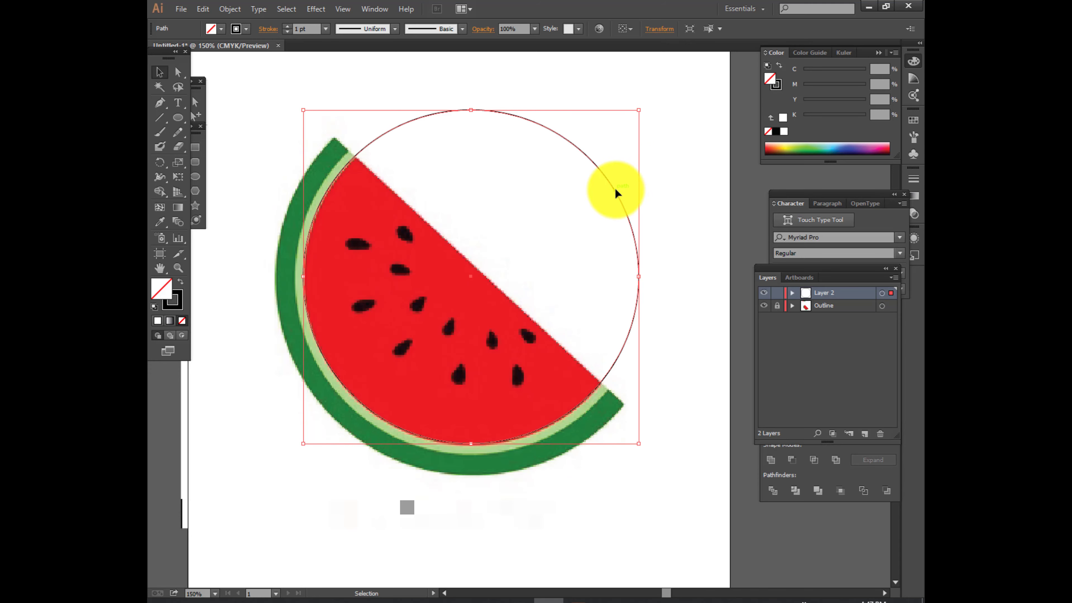
key("a")
left_click(203, 9)
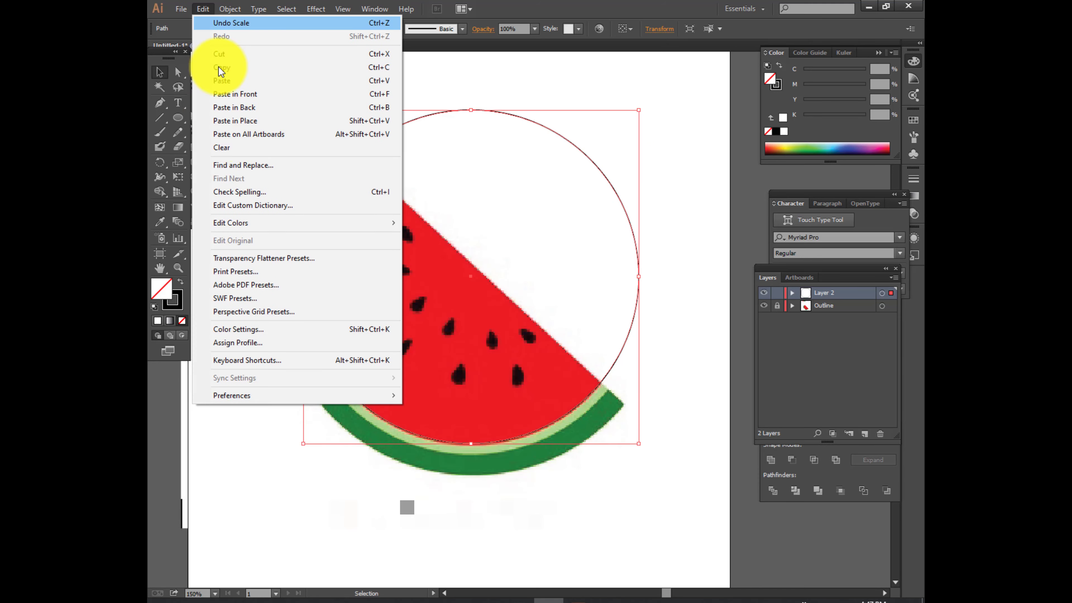
left_click(159, 71)
left_click_drag(638, 109, 646, 100)
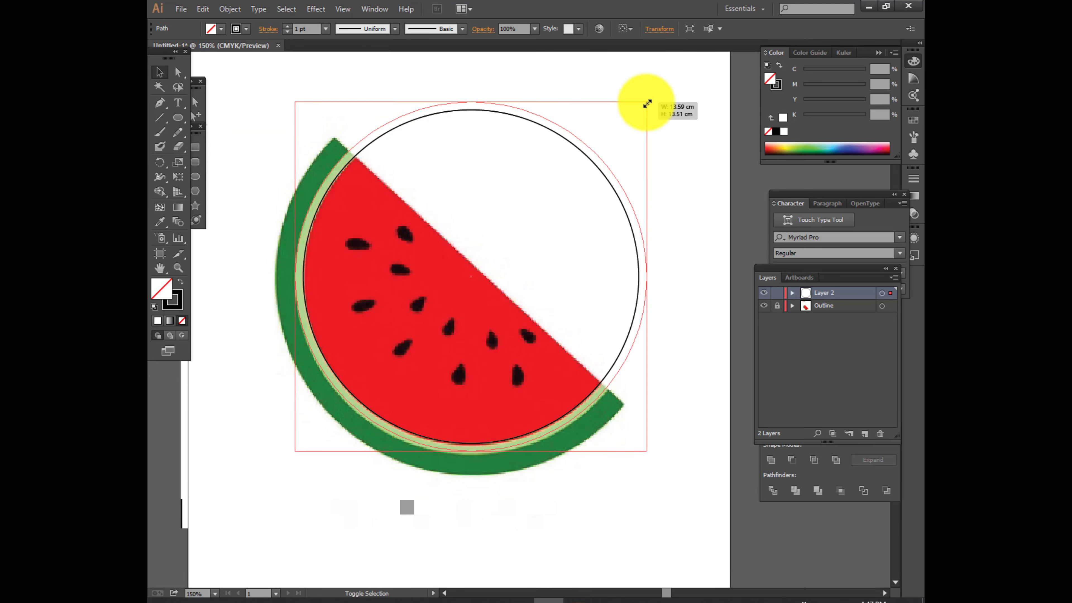
Paste another copy of the circle in front and scale it from its centre to the dark green rind's outer edge.
left_click(203, 9)
left_click(204, 10)
left_click(204, 11)
left_click(235, 94)
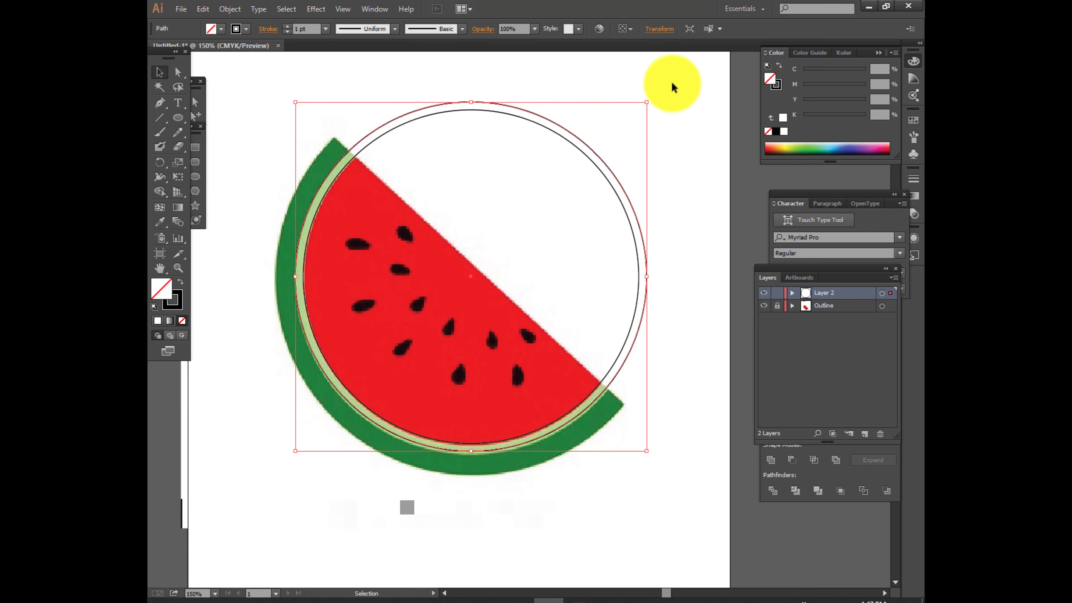
left_click_drag(647, 103, 666, 82)
Scale and nudge the middle circle to match the outer edge of the light green band.
left_click_drag(667, 470, 652, 454)
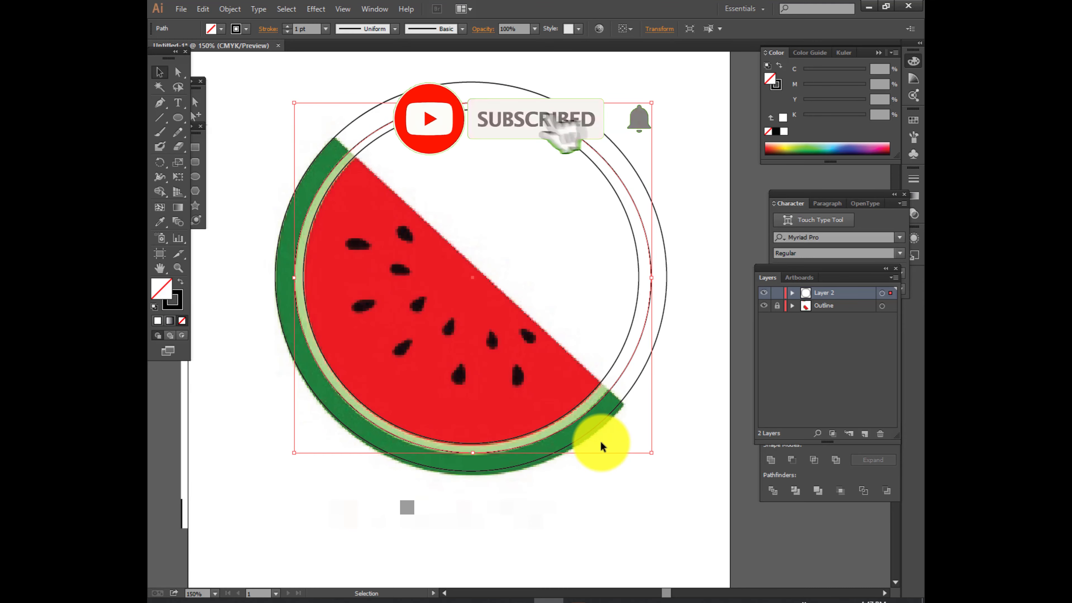
key("Left")
key("Up")
key("Up")
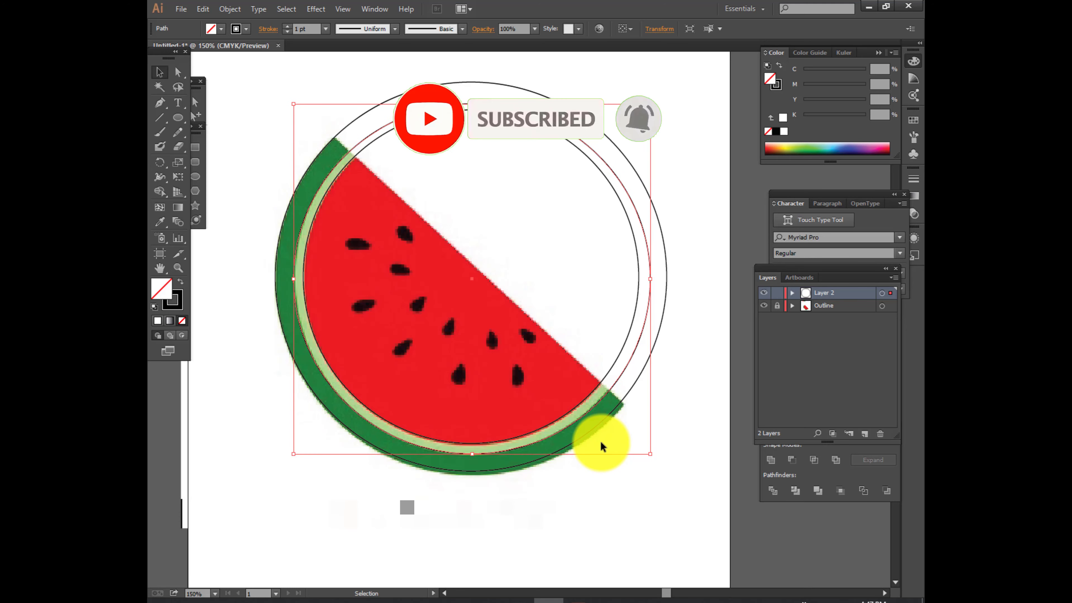
key("Down")
Reposition and resize the largest circle to fit the outer edge of the dark green rind.
left_click(612, 479)
left_click_drag(600, 420, 602, 424)
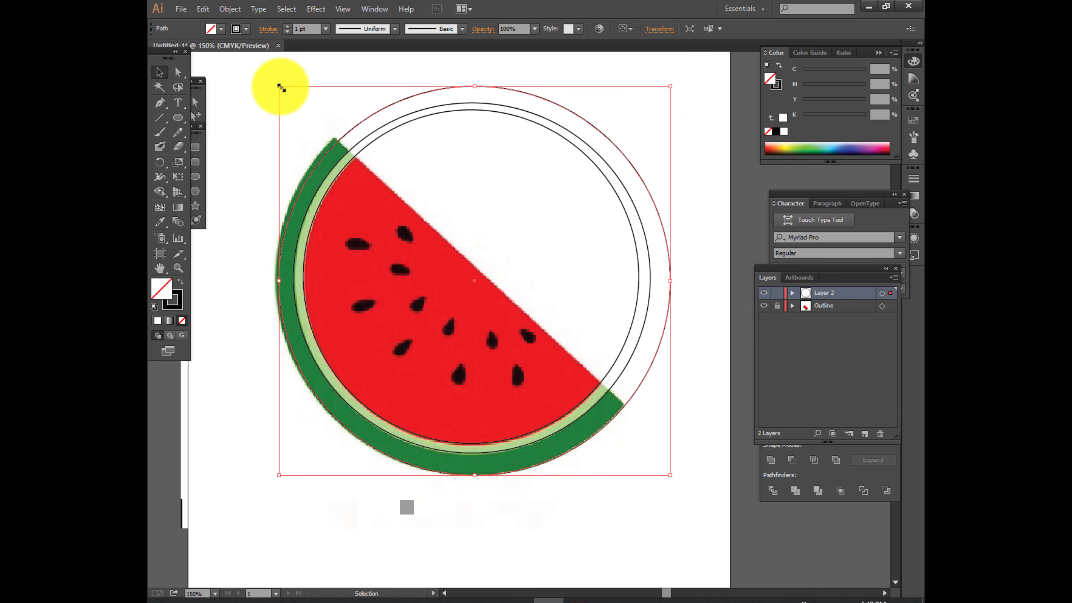
left_click(658, 28)
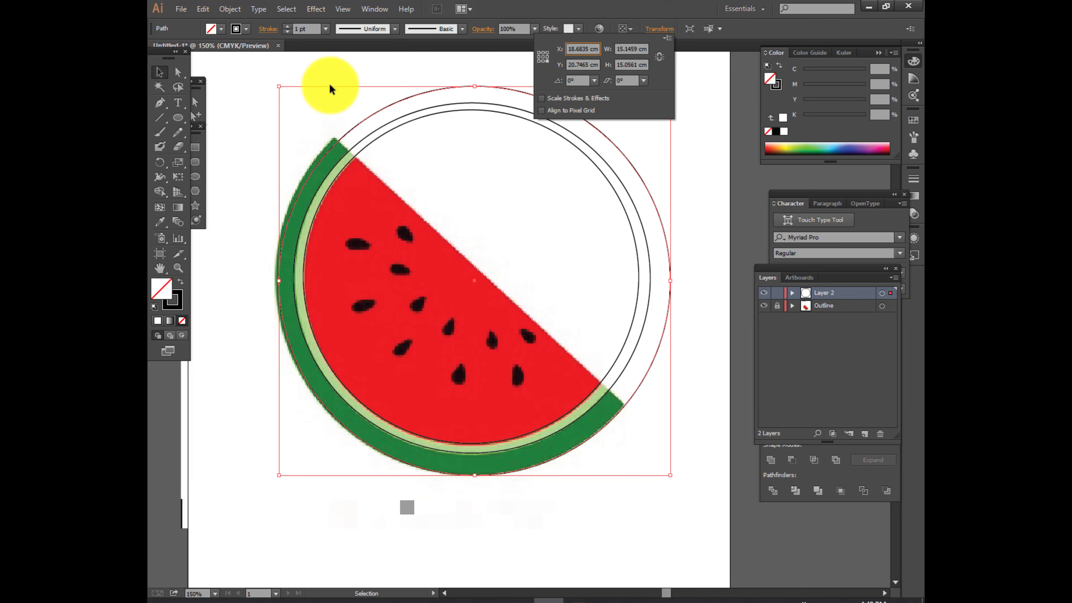
left_click_drag(279, 86, 275, 81)
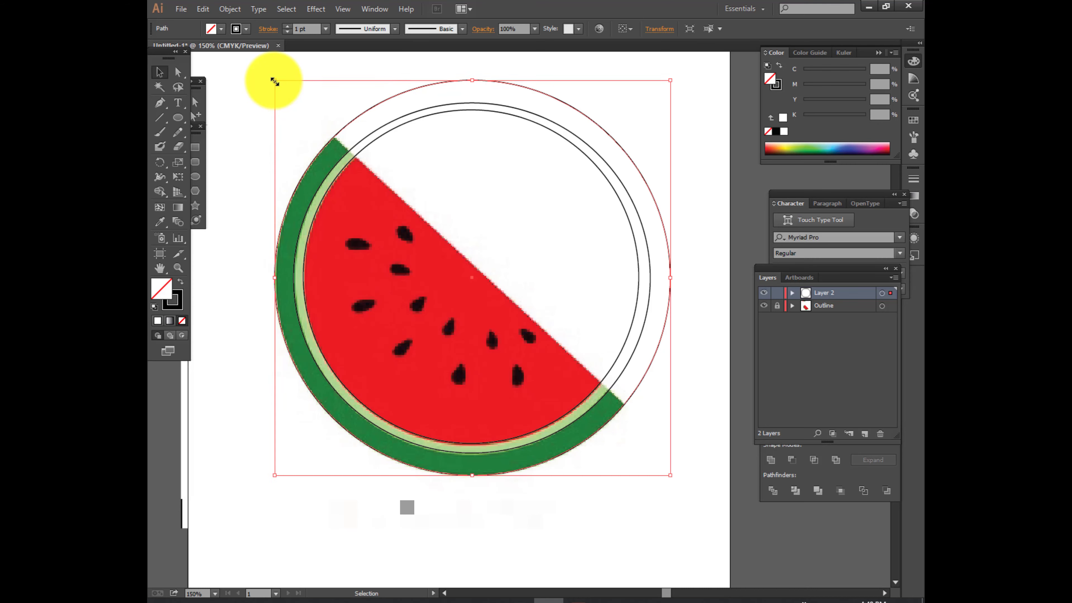
Draw a straight Pen tool line along the slice's cut edge, from one rind corner to the other.
left_click(251, 117)
key("p")
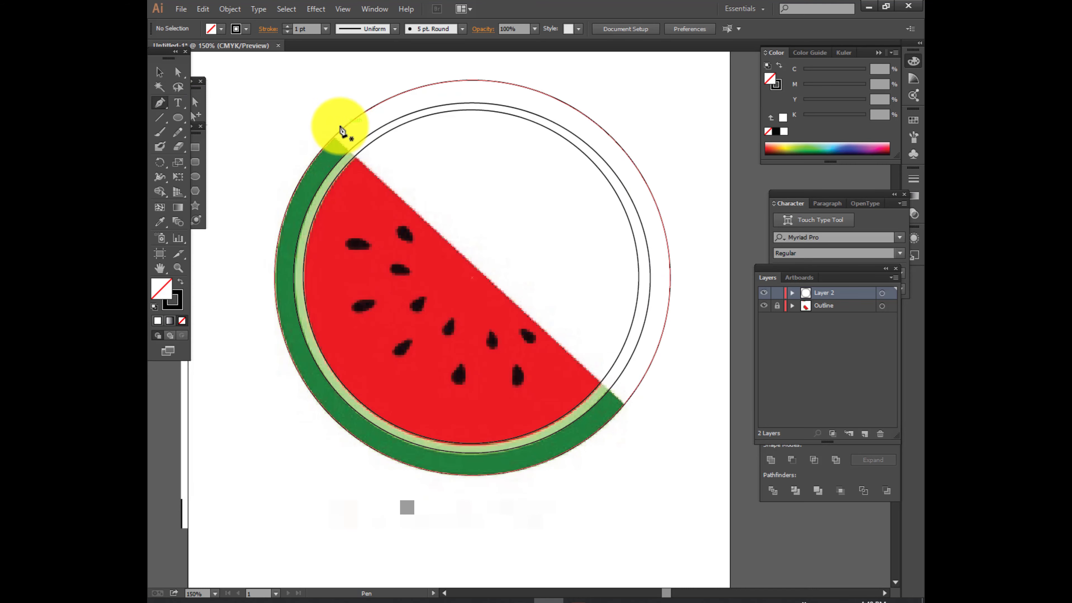
left_click(334, 136)
left_click(624, 404)
key("v")
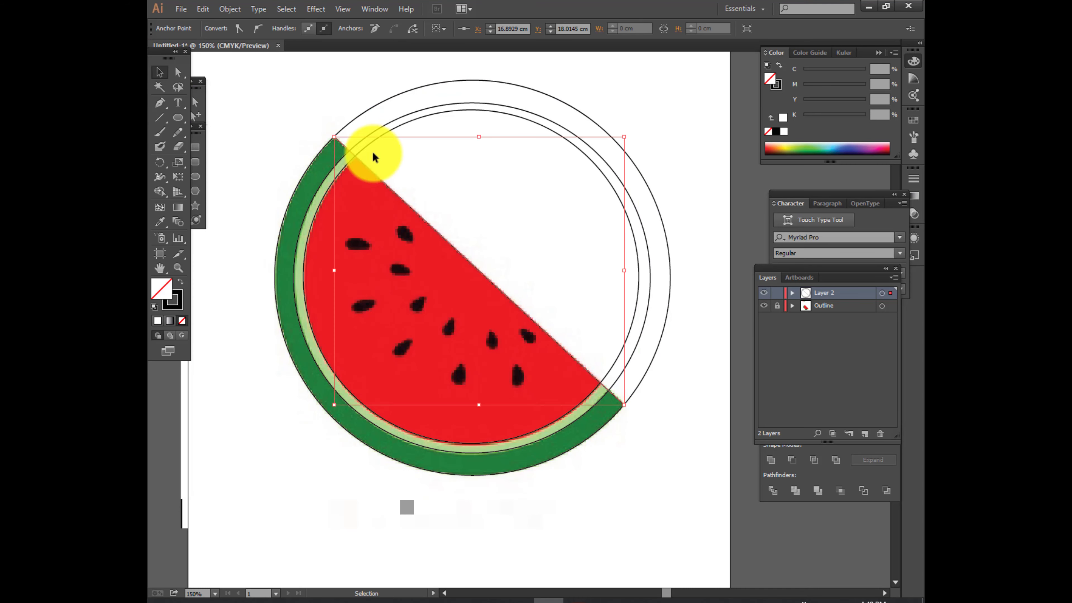
Extend both ends of the cut-edge line slightly beyond the outermost circle.
scroll(413, 208, "down", 1)
left_click_drag(286, 96, 638, 445)
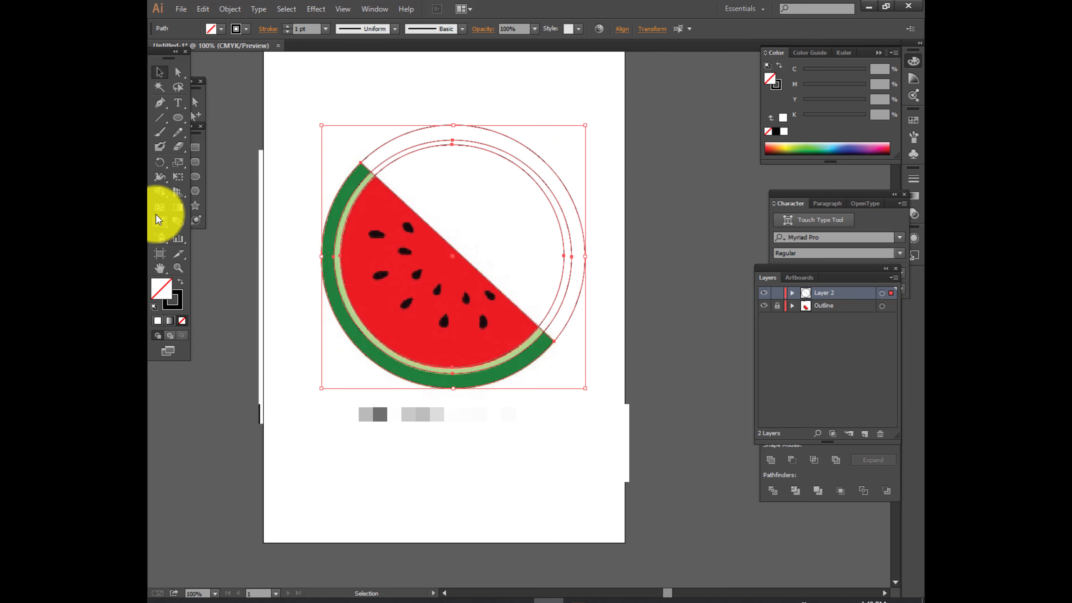
key("shift+m")
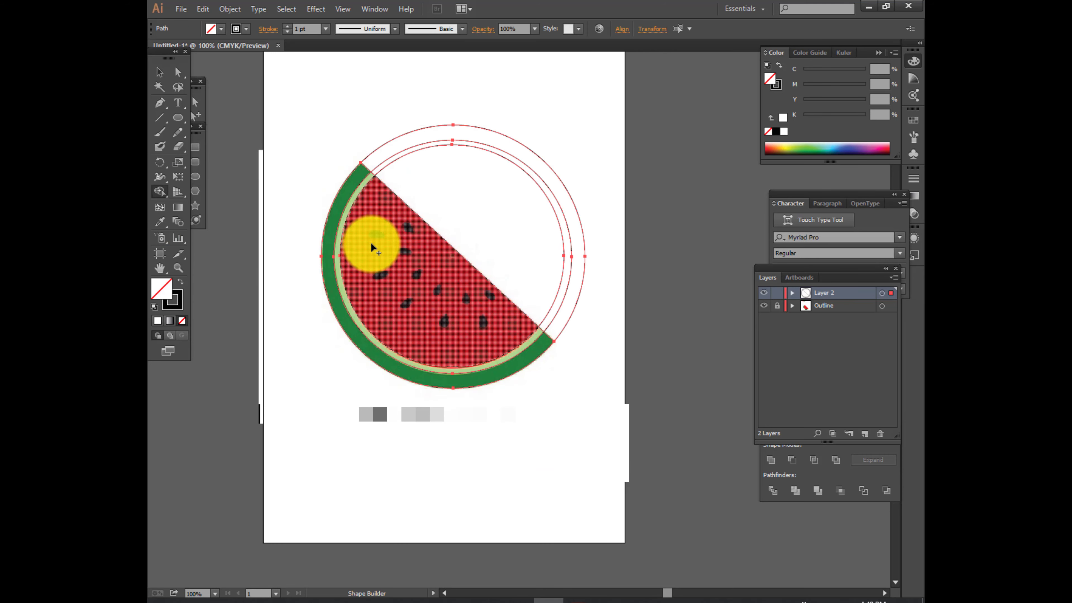
left_click(348, 187)
left_click_drag(360, 165, 347, 149)
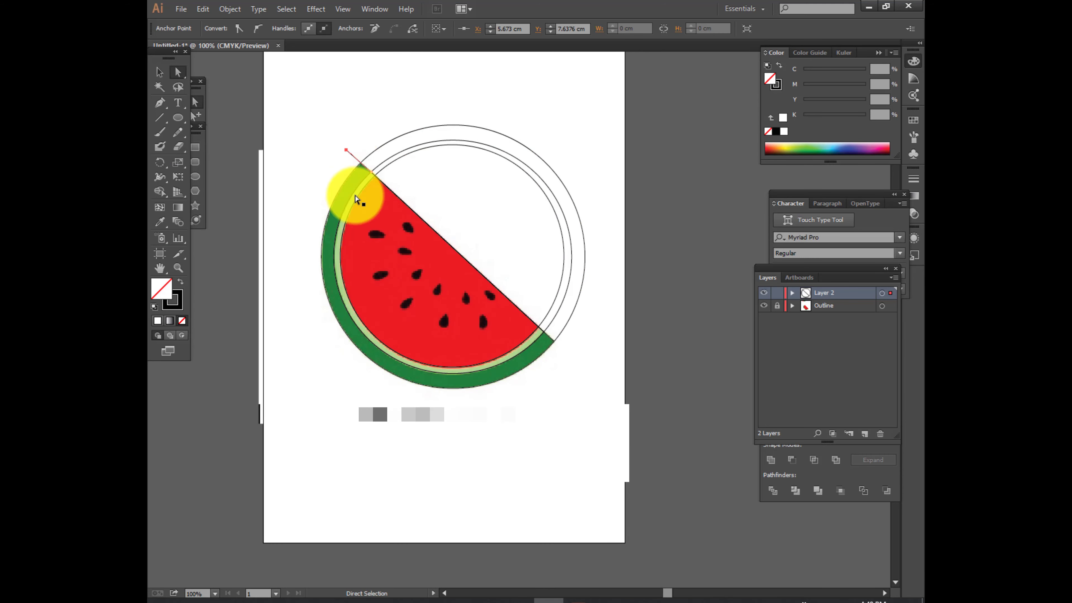
left_click_drag(560, 347, 491, 330)
Trim the two inner circles at the cut-edge line with Shape Builder, removing their arcs outside the slice.
left_click(159, 72)
key("shift+m")
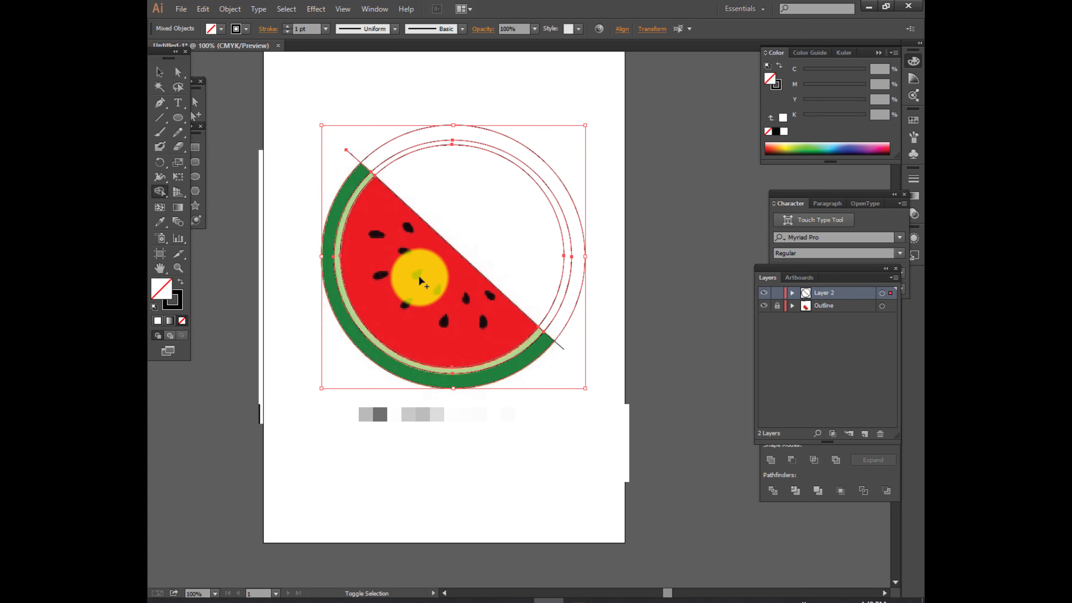
scroll(528, 379, "up", 1, "alt")
scroll(542, 380, "down", 1, "alt")
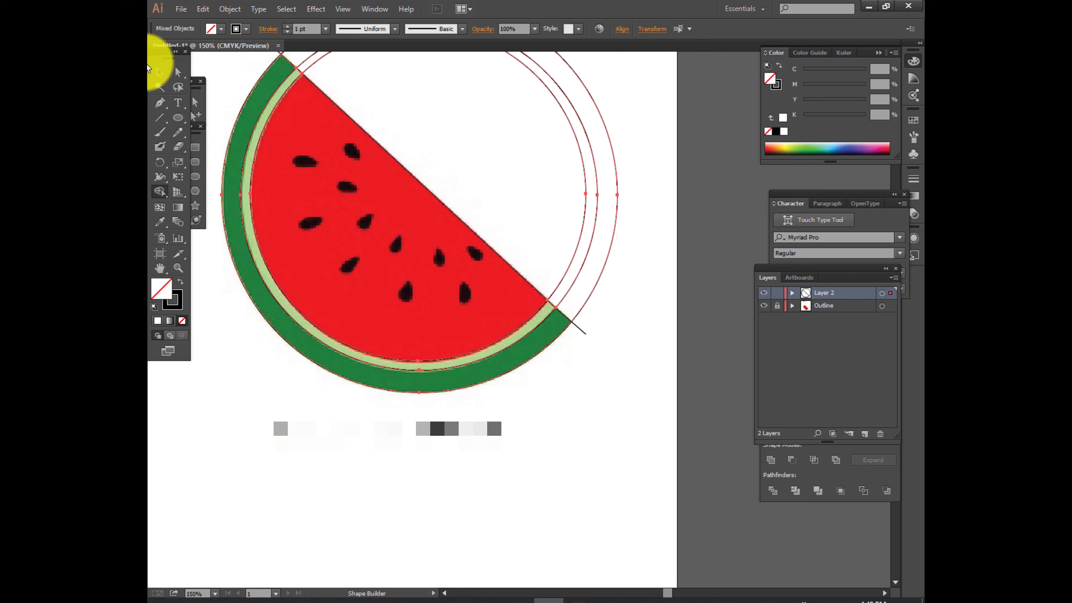
left_click(195, 115)
left_click(589, 252)
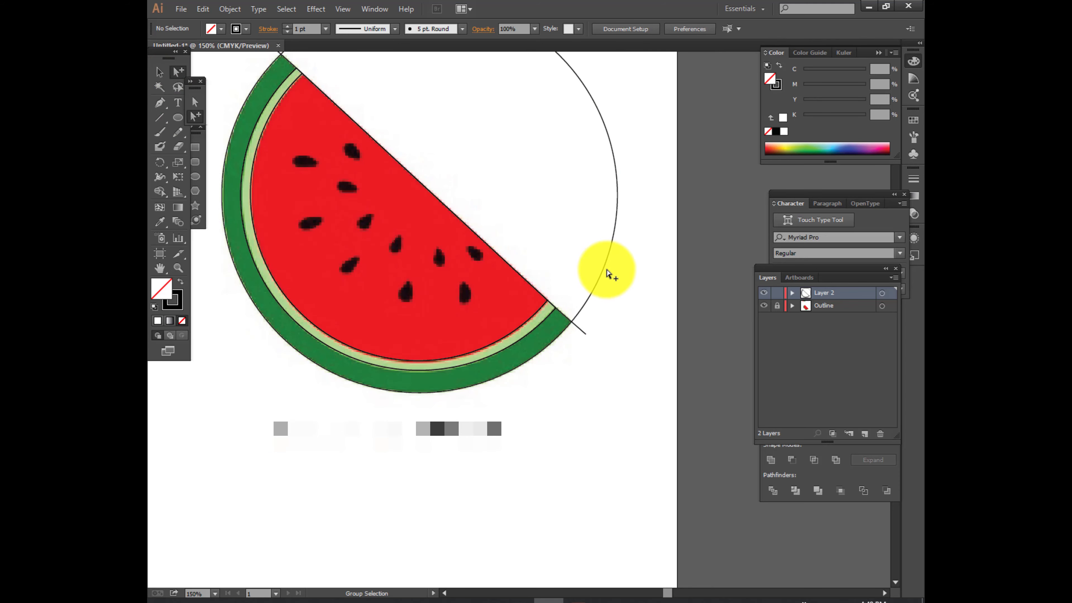
Divide the outer circle at the cut-edge line using Shape Builder.
scroll(457, 305, "up", 1)
left_click(267, 86, "shift")
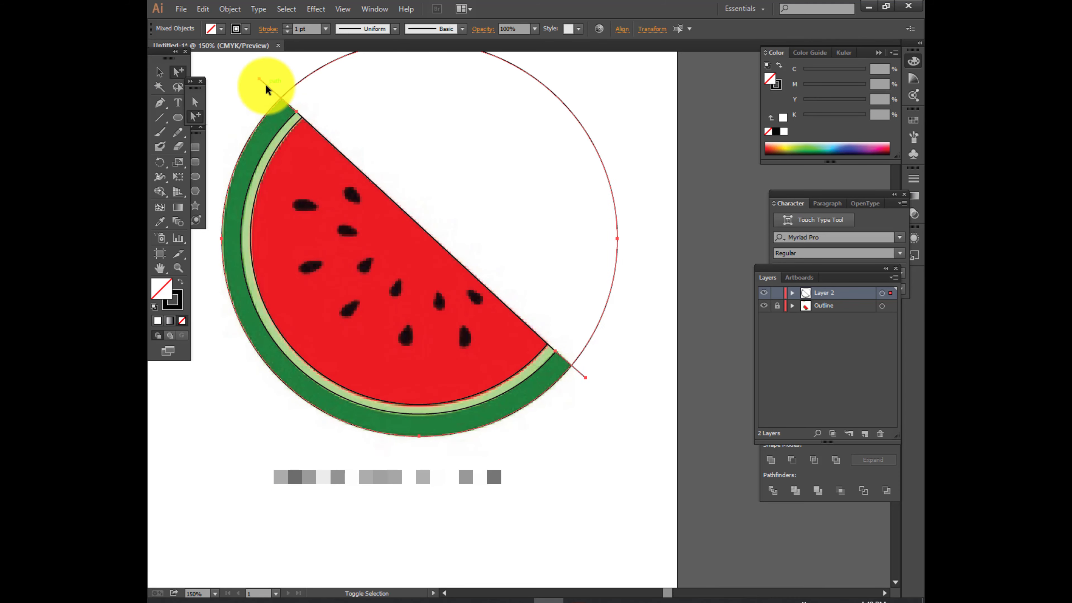
key("shift+m")
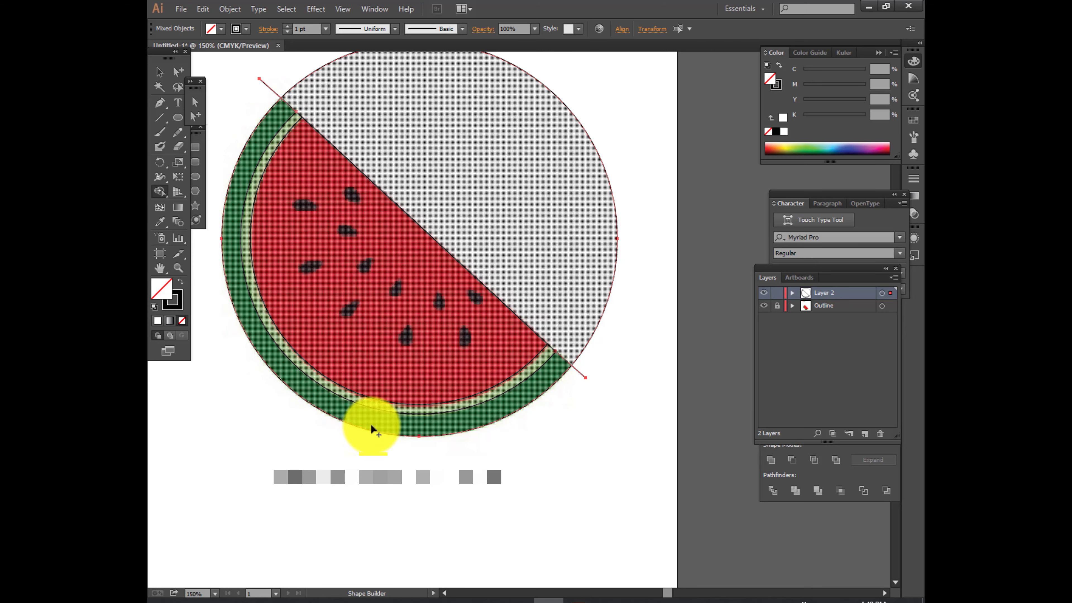
left_click(159, 72)
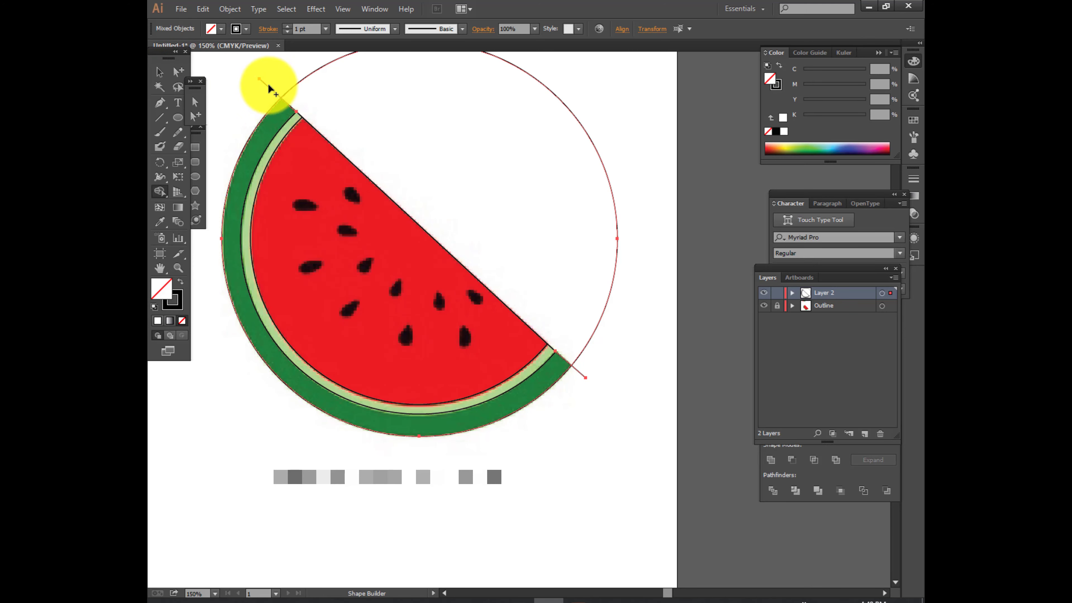
Delete the two line stubs protruding beyond the outer circle and undo the accidental change to the circle.
left_click(206, 63)
left_click(275, 92)
key("Delete")
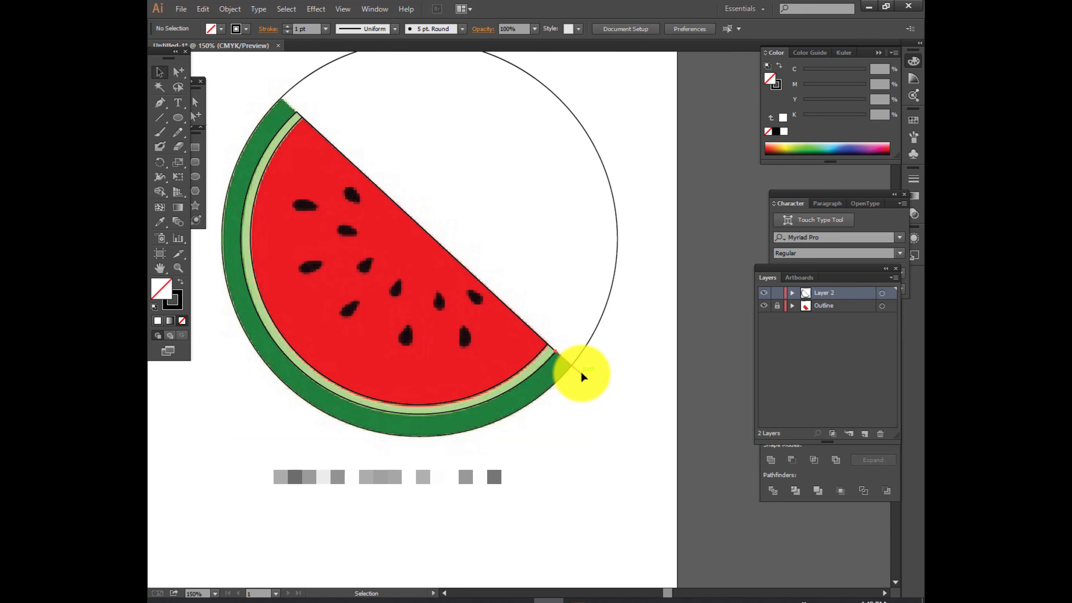
left_click(580, 372)
key("Delete")
left_click_drag(592, 339, 620, 336)
key("ctrl+z")
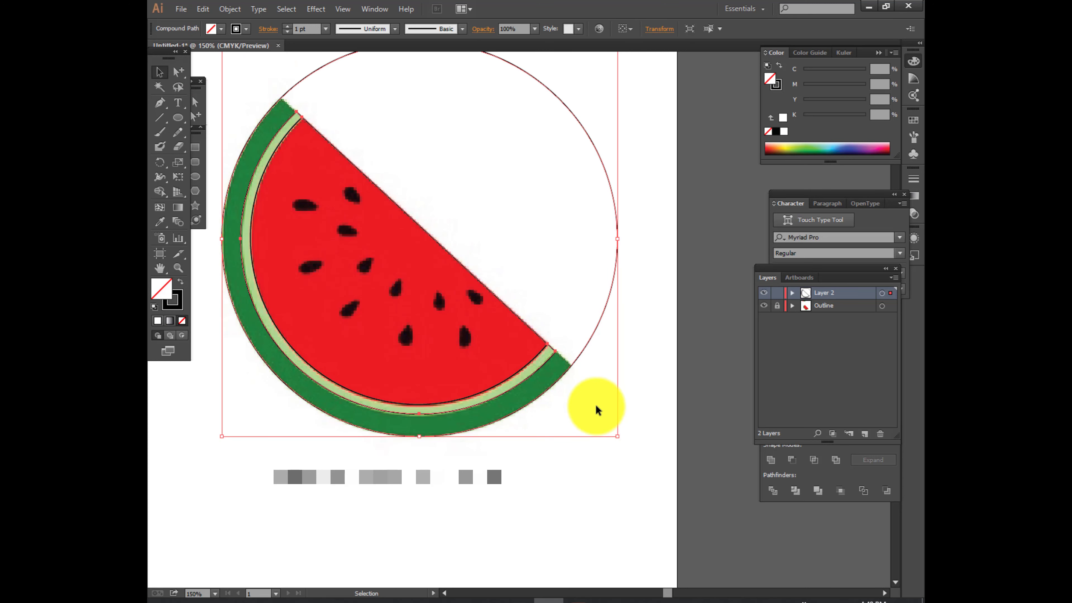
Draw a new straight line along the slice's cut edge, reaching slightly beyond the outer circle at both ends.
left_click(603, 393)
key("p")
left_click(276, 91)
left_click_drag(574, 368, 593, 383)
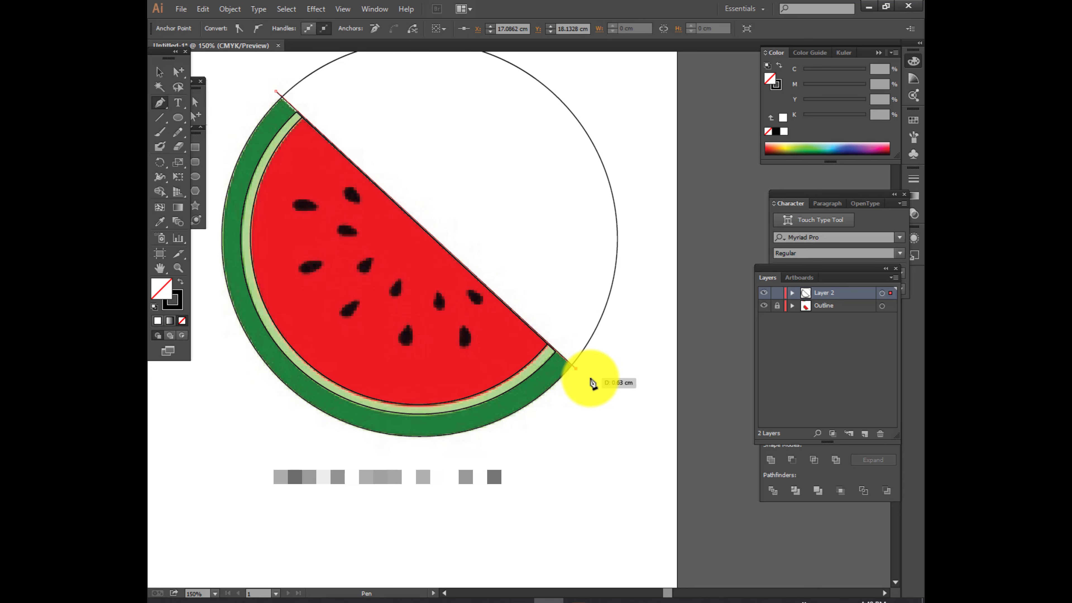
left_click(178, 71)
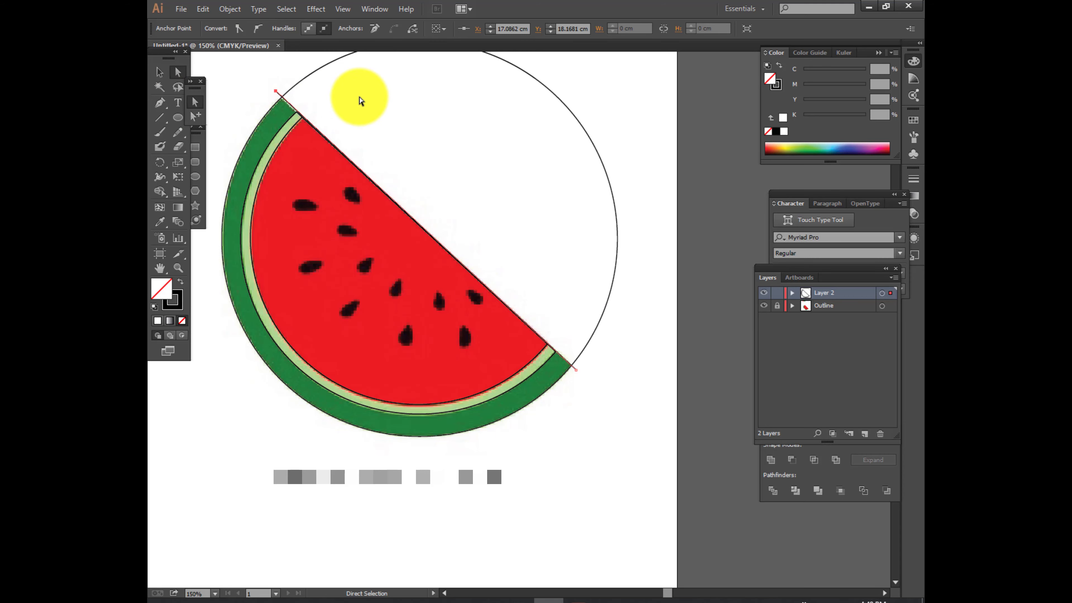
left_click(271, 93)
Divide the outer circle at the cut-edge line with Shape Builder and delete the leftover arc and line stubs outside the slice.
left_click(159, 72)
left_click(589, 340, "shift")
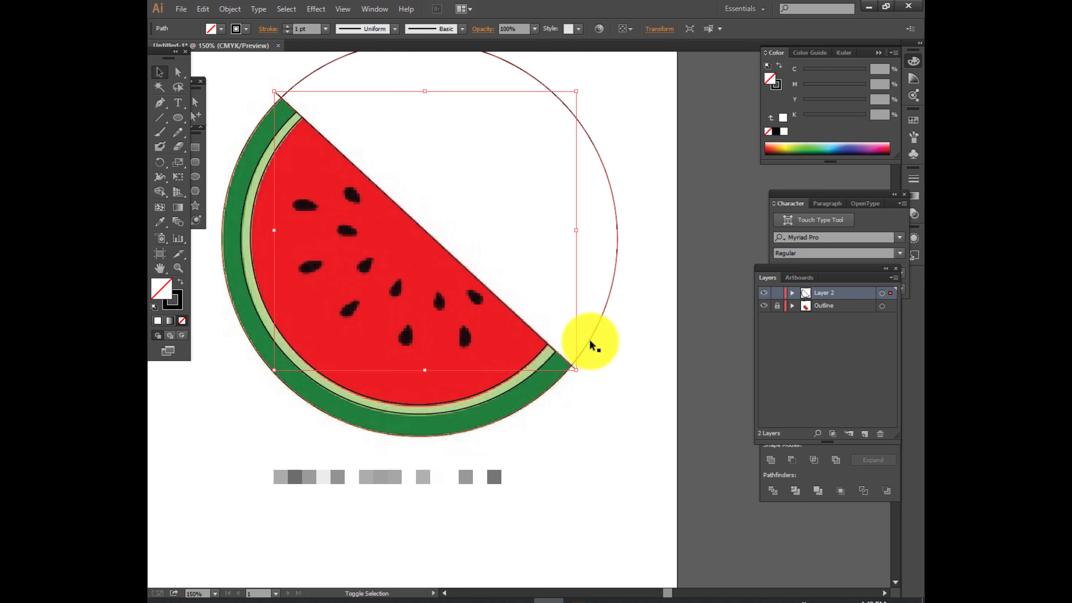
key("shift+m")
left_click(549, 377)
key("v")
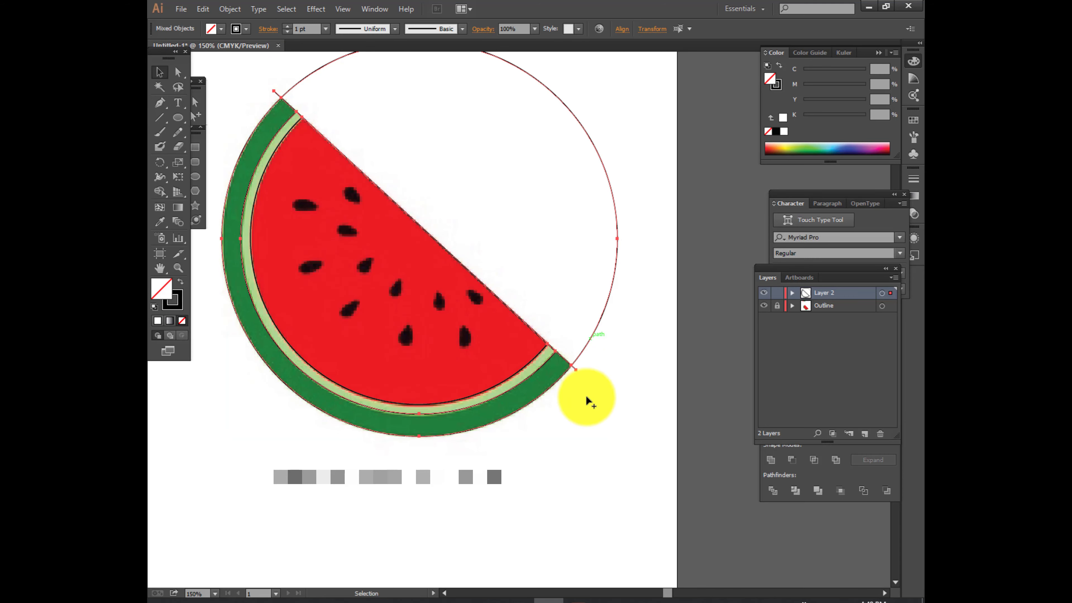
left_click(586, 398)
left_click(593, 332)
key("Delete")
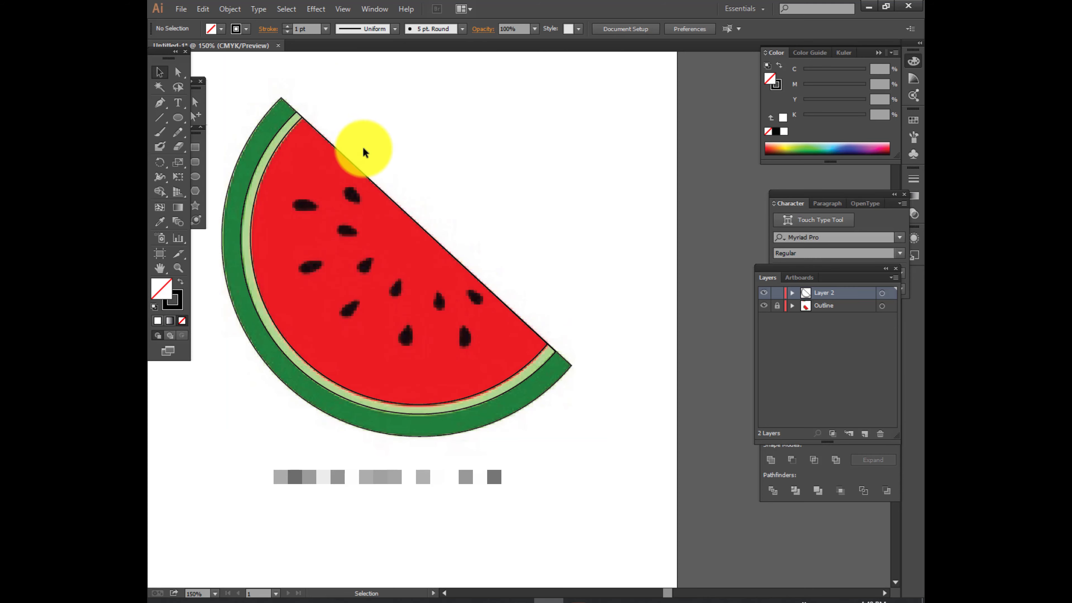
scroll(502, 206, "down", 1)
left_click_drag(501, 207, 524, 227)
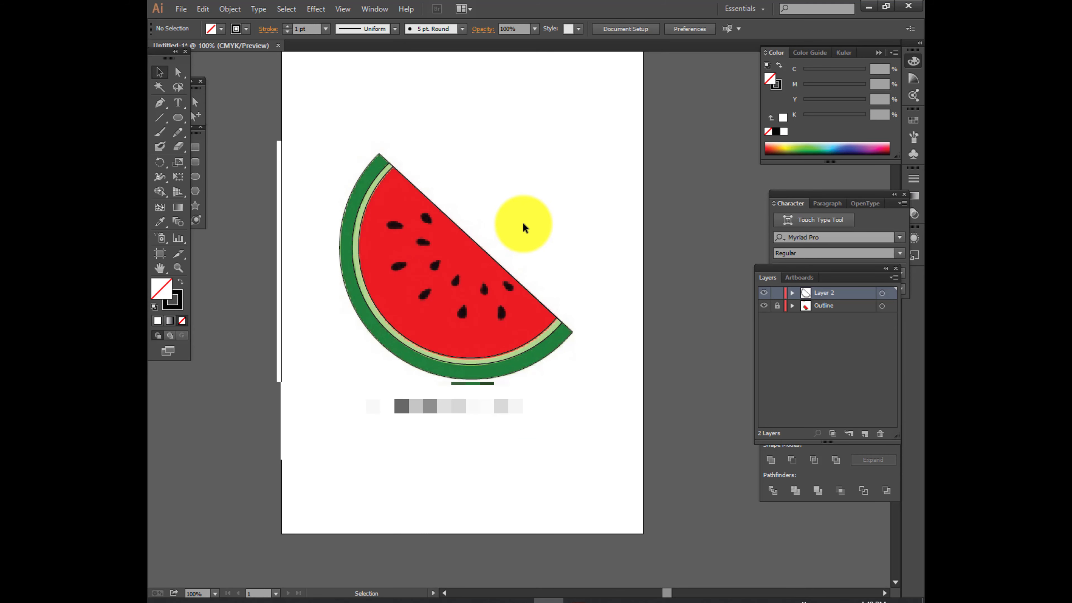
scroll(455, 275, "down", 1)
left_click(463, 247)
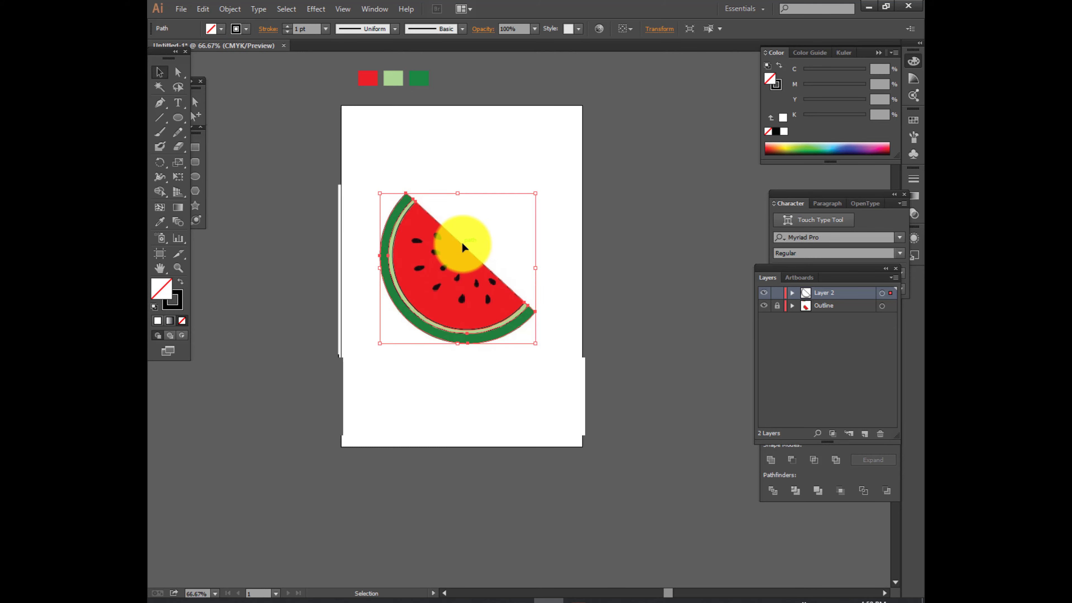
left_click(562, 258)
Trace the uppermost seed near the cut edge as a closed teardrop path with the Pen tool.
scroll(383, 222, "up", 4)
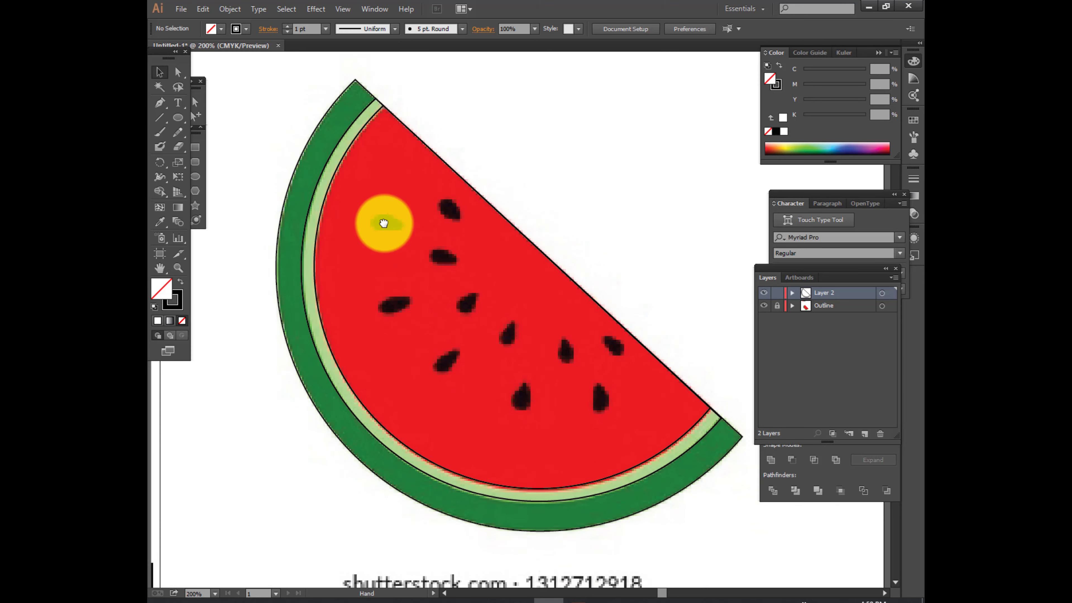
key("p")
left_click(455, 210)
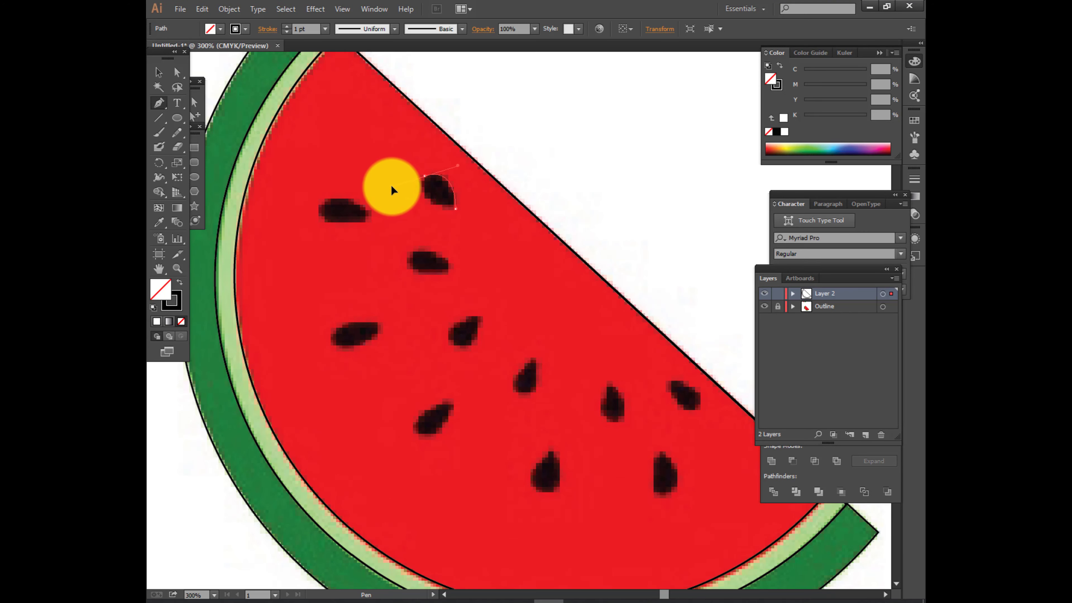
scroll(419, 210, "up", 2)
left_click_drag(489, 205, 452, 205)
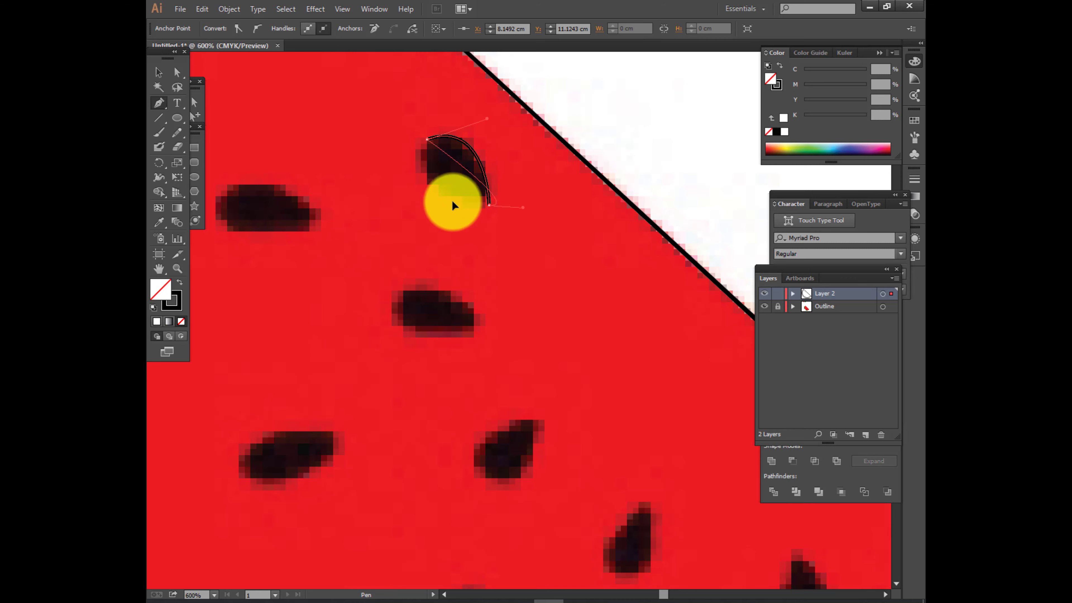
Refine the traced seed's curves by adjusting its direction handles to match the seed in the image.
key("a")
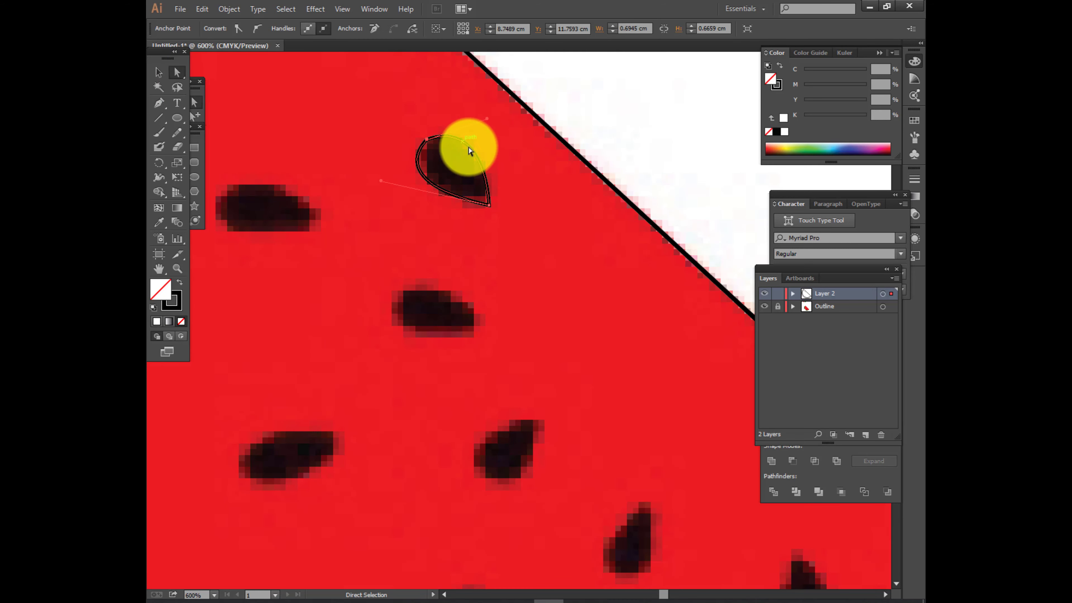
left_click_drag(487, 119, 480, 111)
left_click_drag(375, 180, 375, 180)
left_click_drag(479, 111, 479, 113)
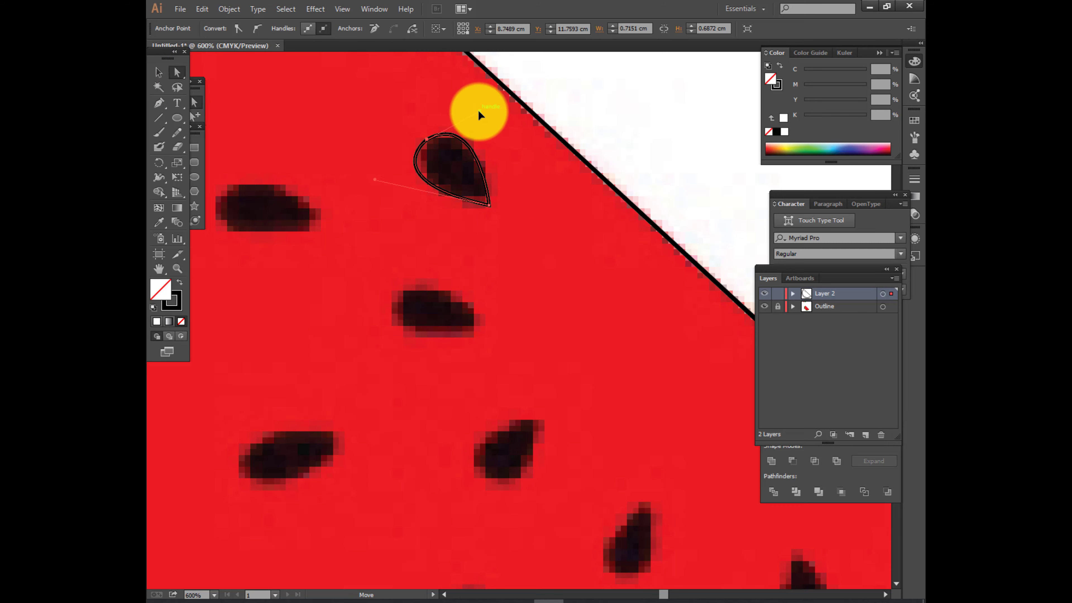
left_click_drag(378, 180, 388, 179)
left_click_drag(478, 111, 476, 111)
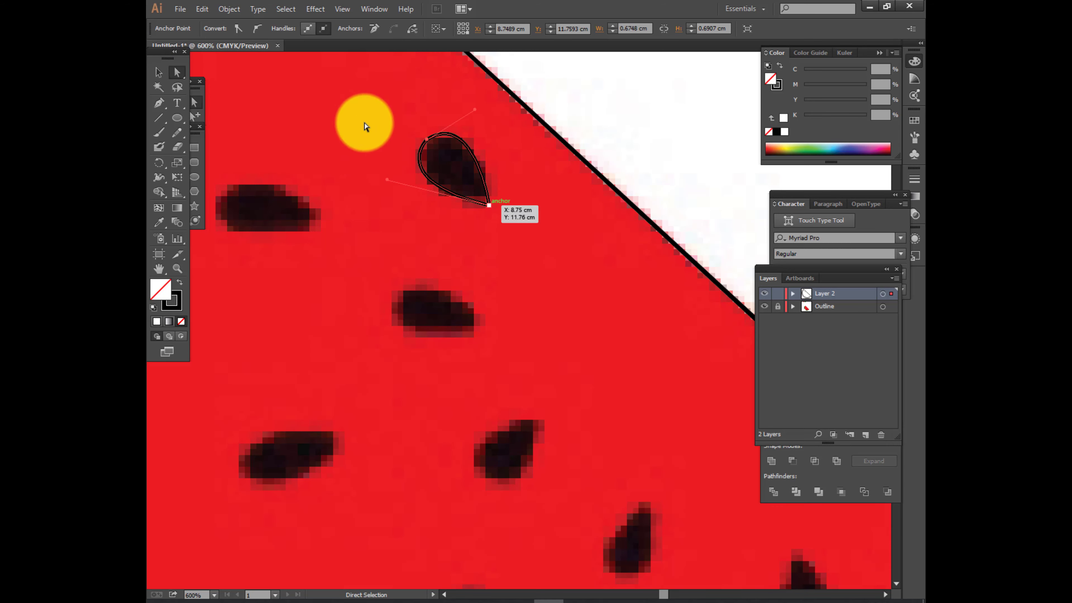
Give the traced seed a black fill and no stroke.
left_click(159, 72)
left_click(541, 135)
left_click(153, 308)
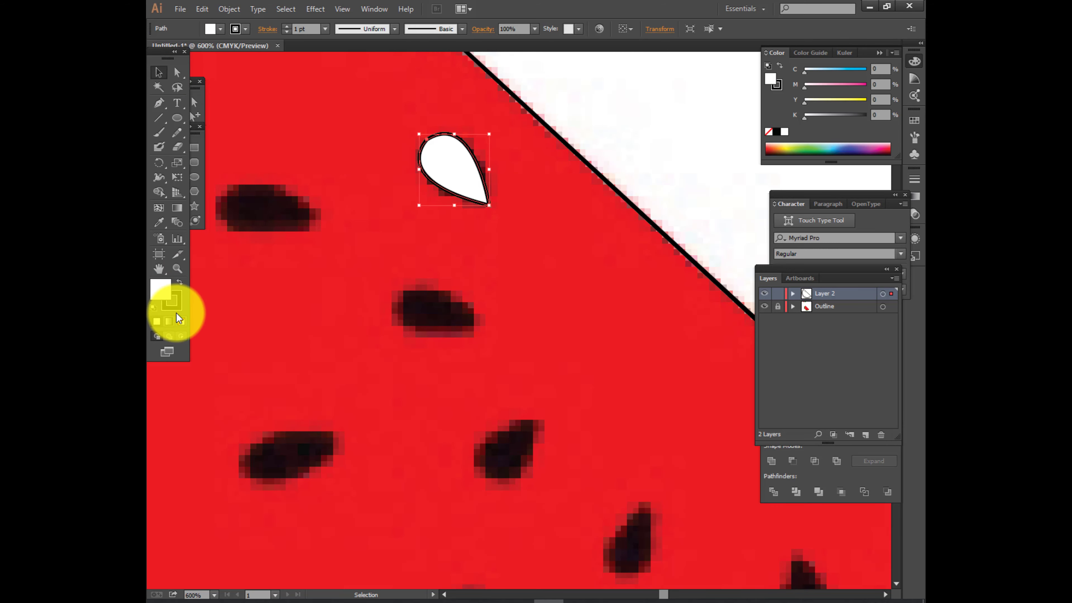
left_click(180, 282)
left_click(178, 305)
left_click(181, 321)
left_click(465, 218)
Copy the black seed onto the upper-left seed of the image and rotate it to match.
scroll(465, 218, "down", 1)
left_click_drag(466, 219, 294, 208)
key("r")
left_click(363, 228)
key("v")
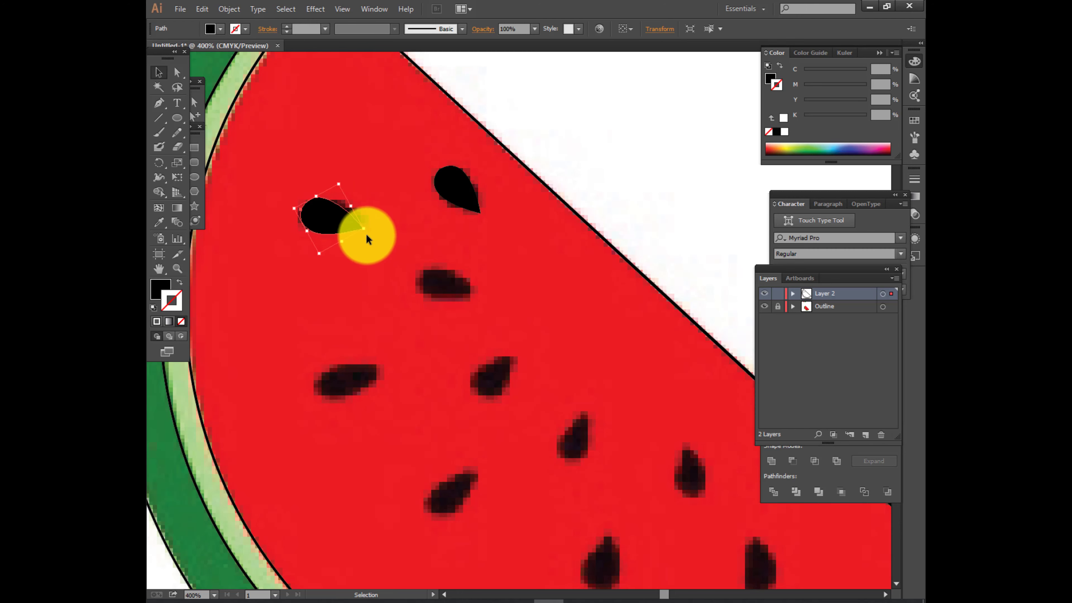
Copy the seed onto the next five seeds through the middle and lower left of the flesh, rotating each copy to match.
left_click_drag(343, 235, 455, 301)
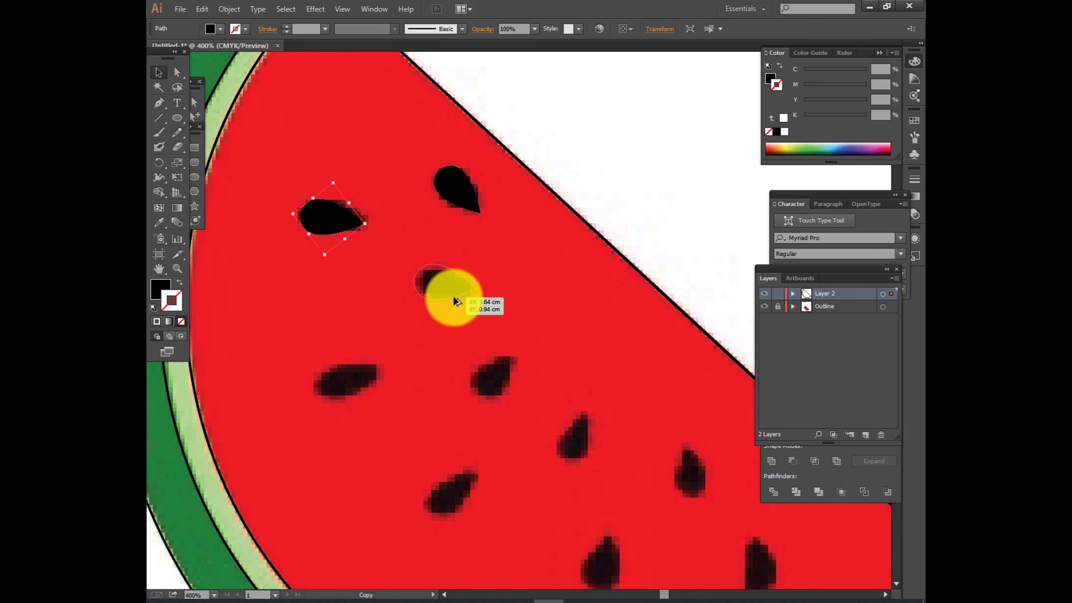
key("r")
left_click_drag(350, 379, 313, 308)
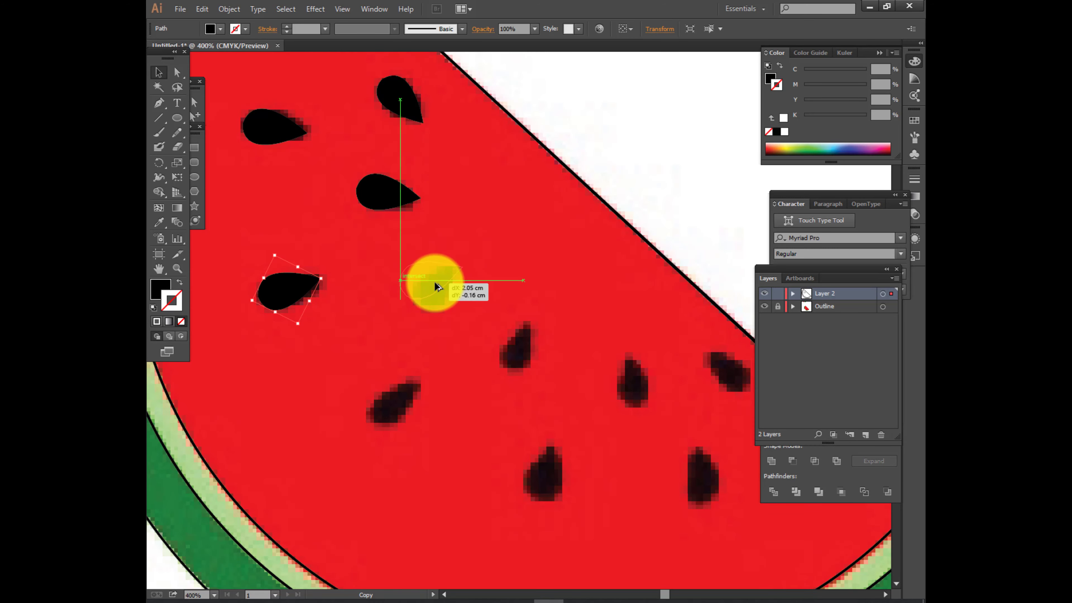
left_click_drag(426, 302, 383, 414)
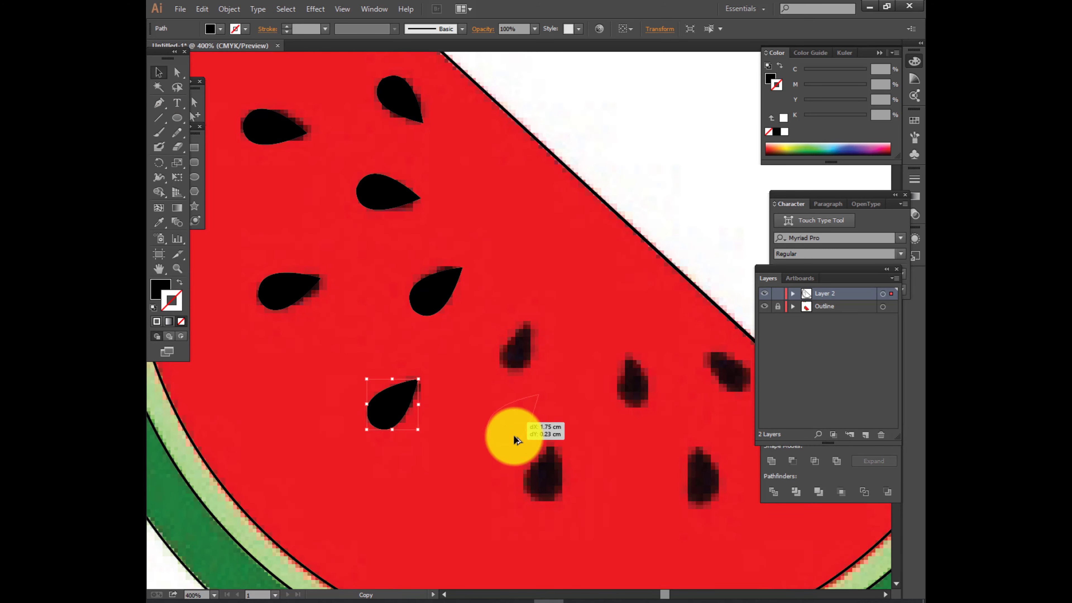
left_click_drag(513, 435, 510, 354)
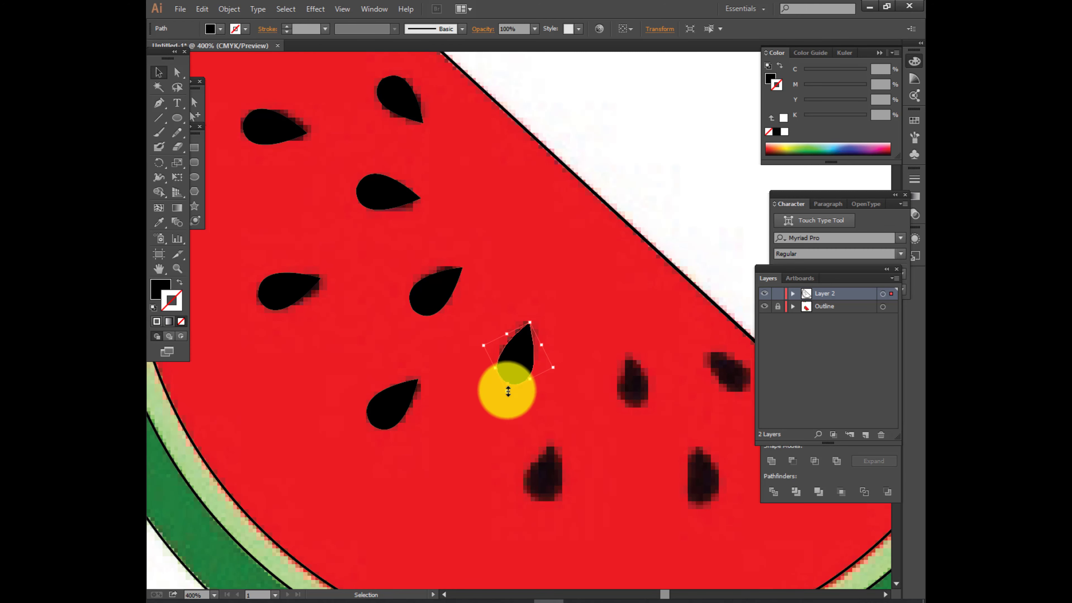
Copy and rotate the seed onto the remaining four seeds in the lower right of the flesh.
left_click_drag(514, 375, 616, 407)
key("r")
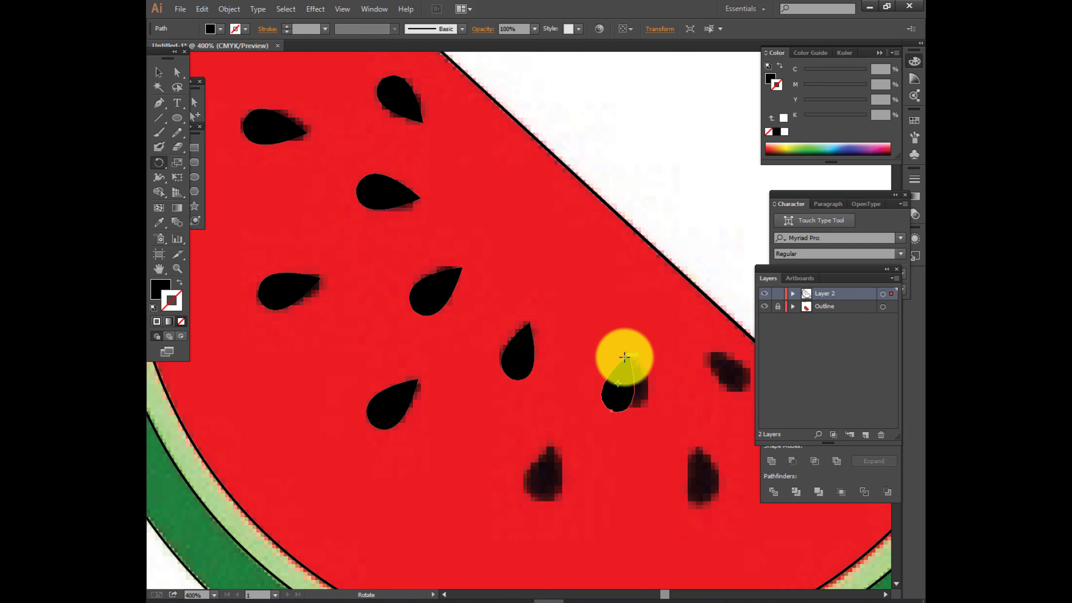
left_click_drag(703, 484, 703, 485)
left_click_drag(703, 485, 656, 501)
left_click_drag(655, 501, 710, 411)
key("r")
left_click(662, 371)
mouse_move(473, 390)
left_mouse_down()
mouse_move(502, 504)
mouse_move(496, 528)
mouse_move(556, 458)
left_mouse_up()
key("r")
left_click(532, 531)
Select the outer rind band, remove its stroke and fill it with the dark green sampled from the color square above the artboard.
scroll(531, 530, "down", 3)
left_click(526, 305)
left_click(487, 130)
left_click(397, 230)
left_click(449, 238)
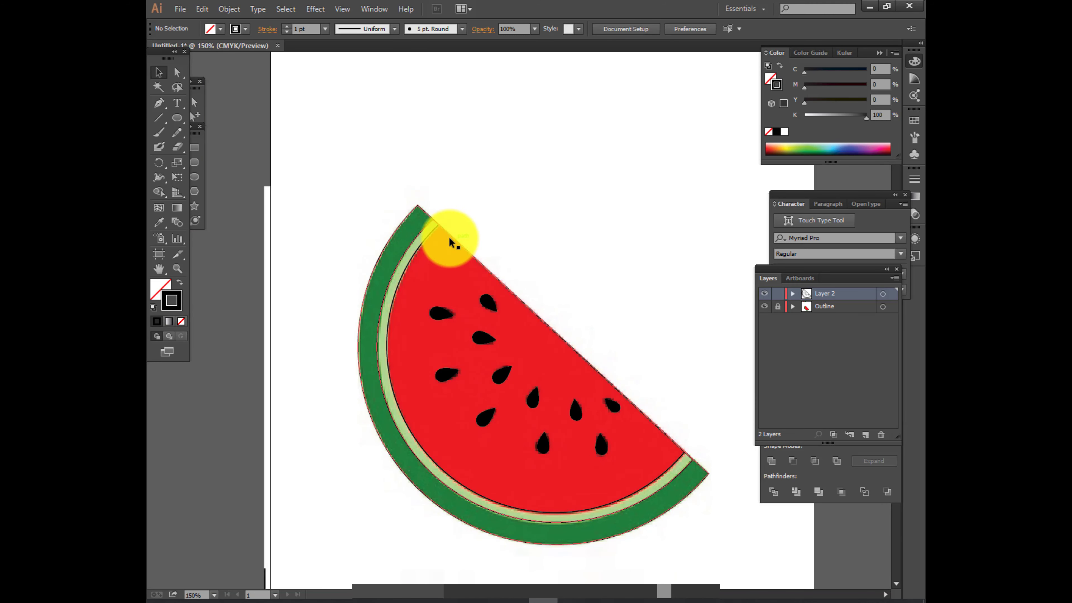
left_click(193, 115)
left_click(399, 230)
left_click_drag(426, 239, 568, 249)
scroll(582, 265, "down", 1)
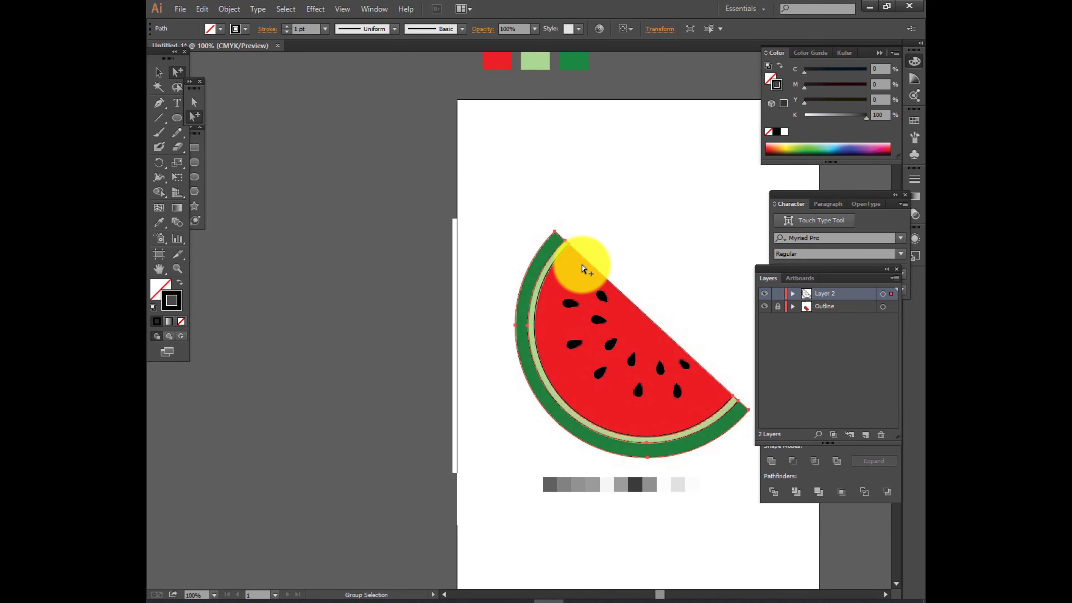
key("slash")
left_click(159, 290)
key("i")
left_click(576, 60)
Fill the inner rind band with the sampled light green and undo the red fill applied to the wrong shape.
left_click(554, 263, "ctrl")
left_click(535, 66)
left_click(589, 264, "ctrl")
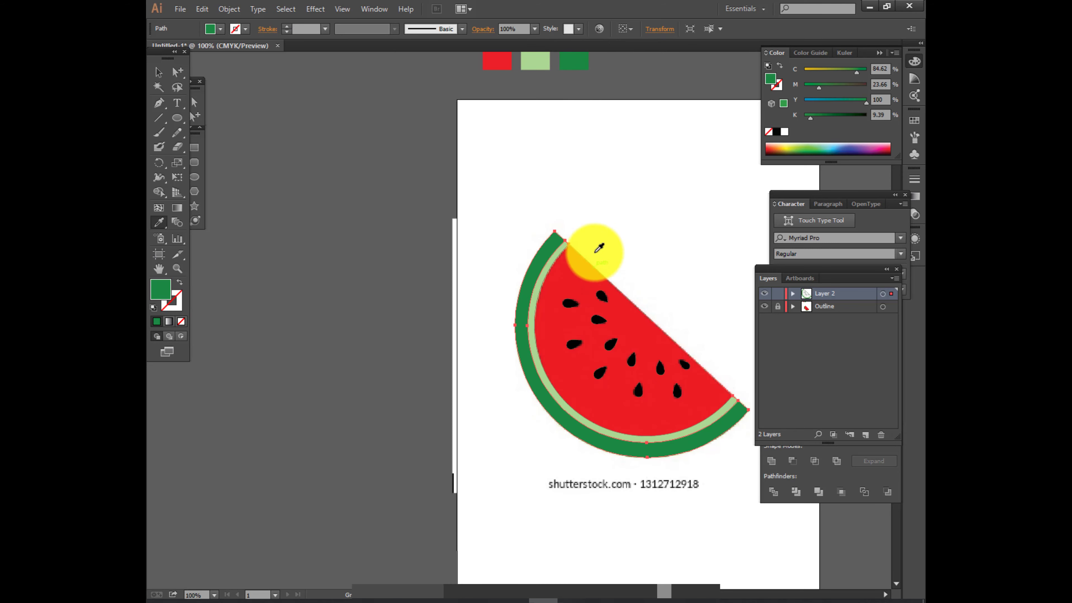
left_click(506, 65)
key("ctrl+z")
Select the rind bands and the inner outline together and build the flesh area as a closed shape with Shape Builder.
left_click(194, 115)
left_click(627, 237)
scroll(608, 279, "up", 3)
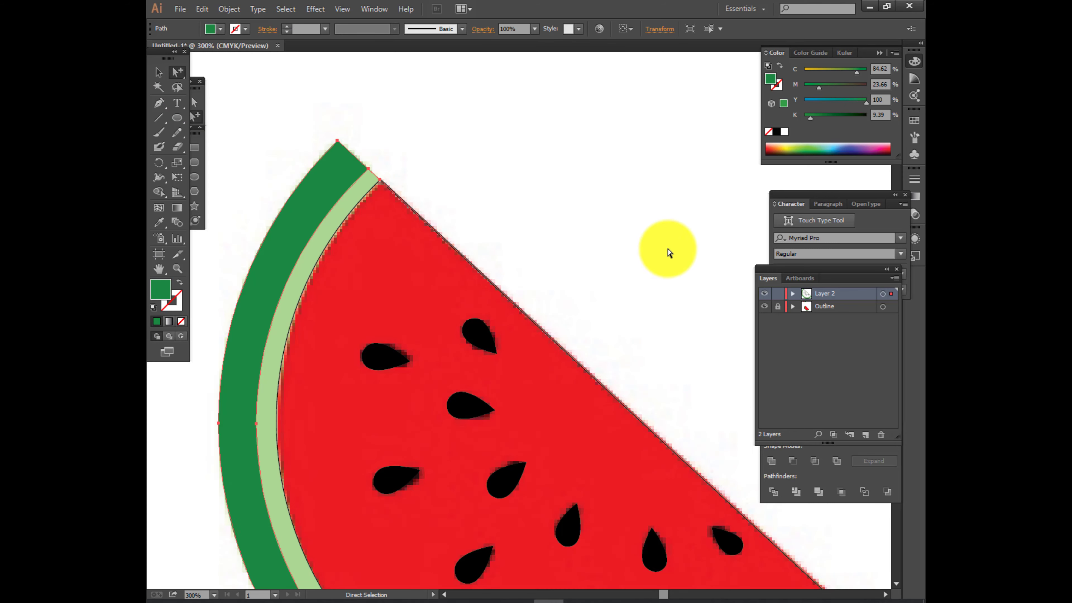
left_click(402, 198)
scroll(438, 208, "down", 2)
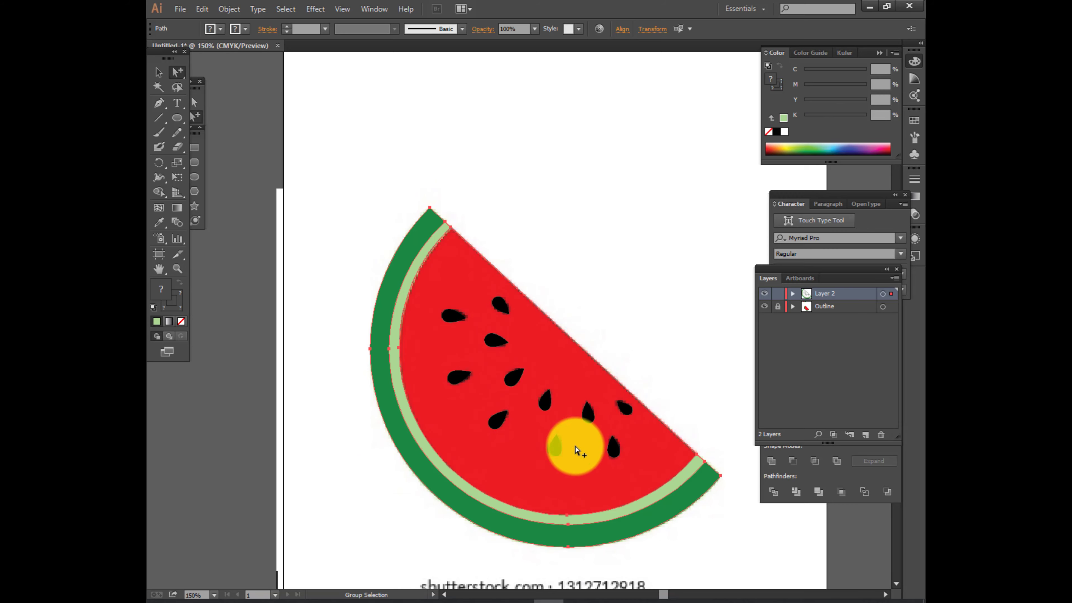
scroll(566, 452, "up", 1)
key("shift+m")
left_click(480, 464)
left_click(172, 69)
left_click(394, 168)
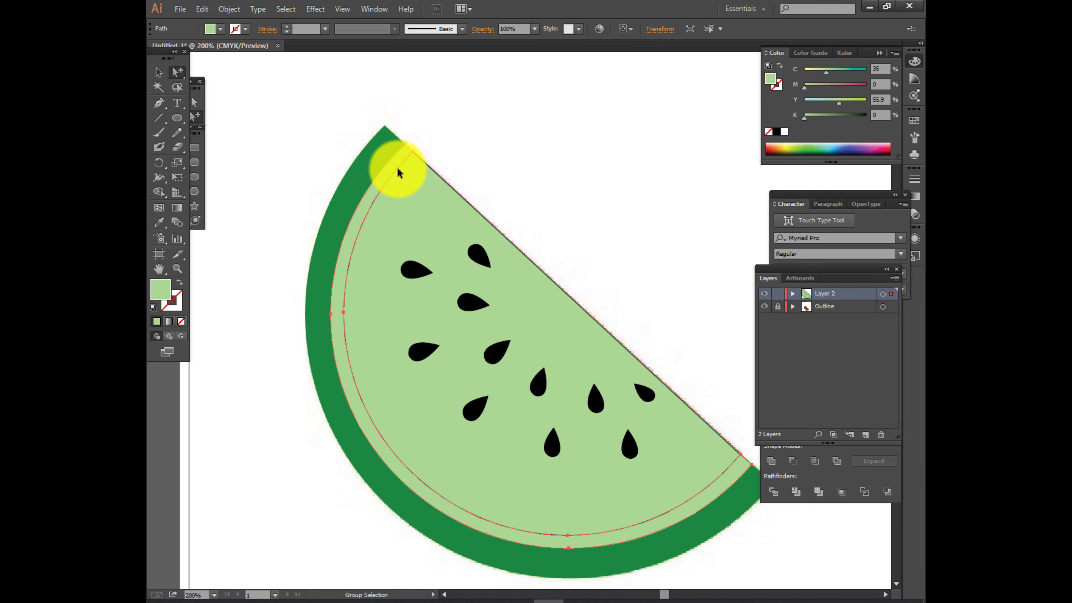
left_click_drag(454, 189, 525, 136)
key("ctrl+z")
left_click_drag(339, 281, 448, 244)
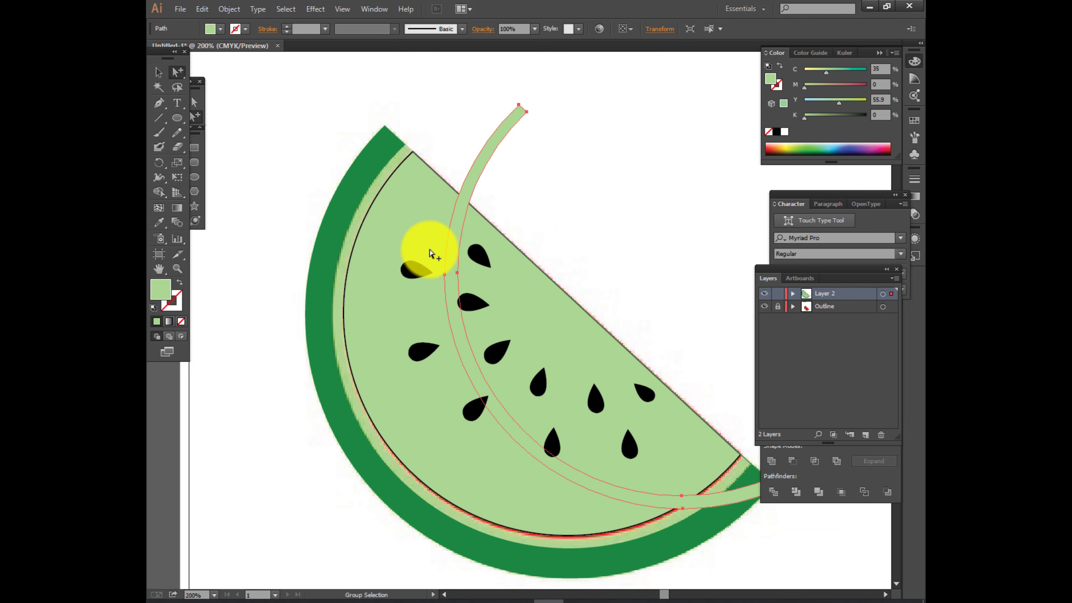
key("ctrl+z")
Fill the flesh shape with the sampled red, without a stroke, and hide the Outline layer.
left_click(314, 305)
left_click(562, 161)
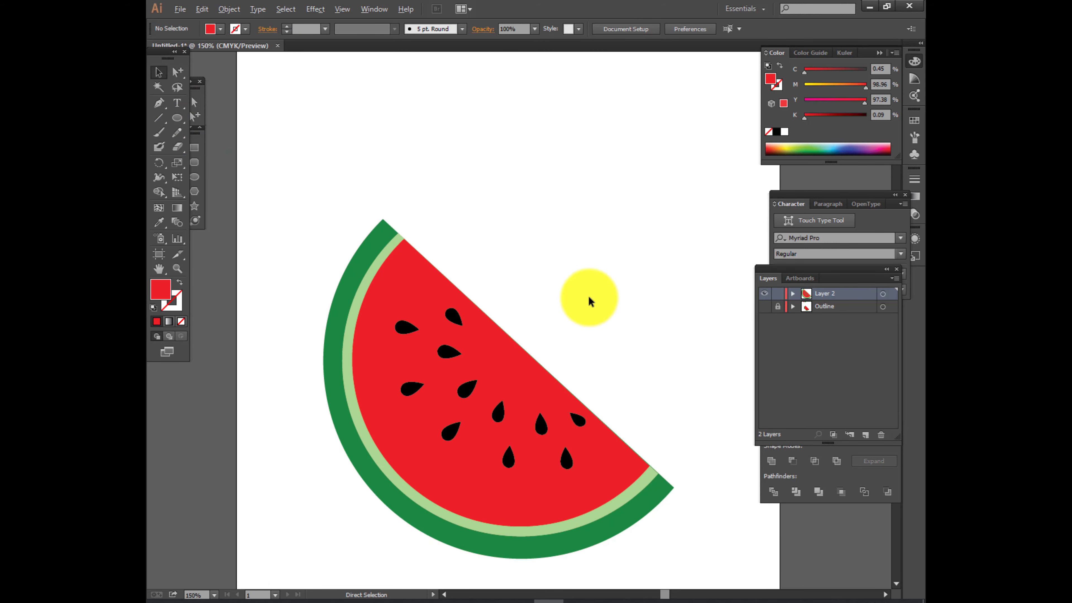
Inspect the finished watermelon slice, checking the red flesh shape, the rind bands and the cut edge.
left_click_drag(553, 336, 558, 264)
left_click(591, 405)
left_click(517, 498)
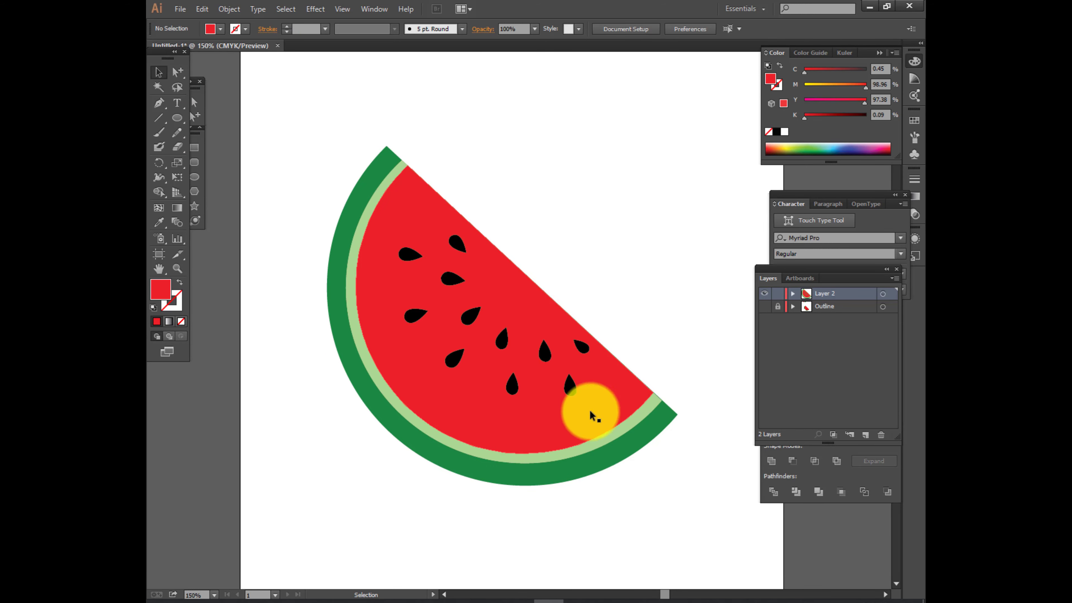
scroll(591, 412, "down", 1)
scroll(650, 311, "up", 1)
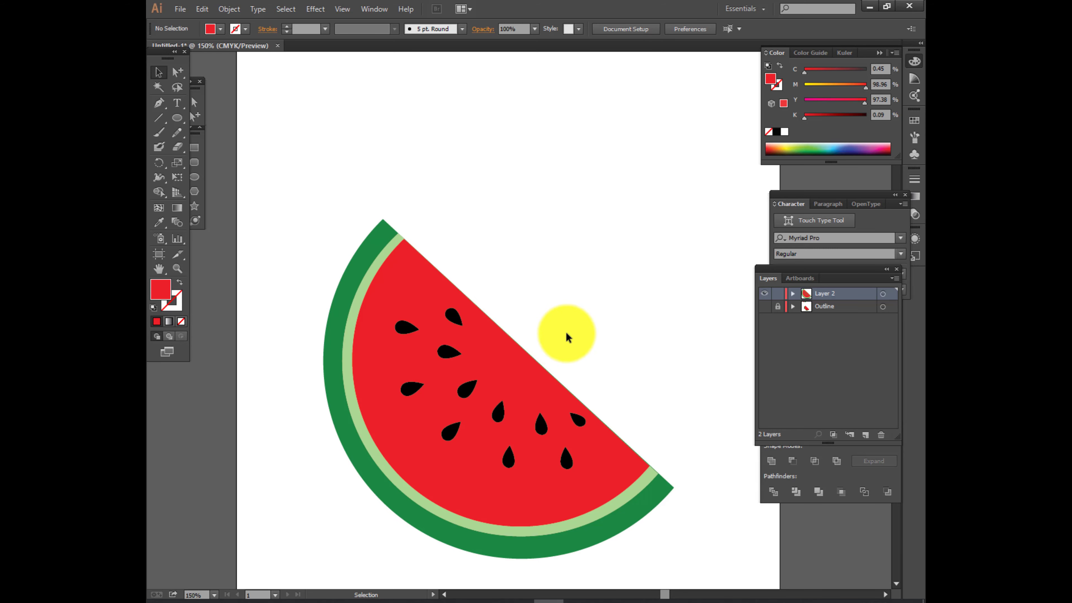
left_click_drag(566, 333, 571, 261)
left_click(637, 387)
left_click(529, 494)
scroll(581, 415, "down", 1)
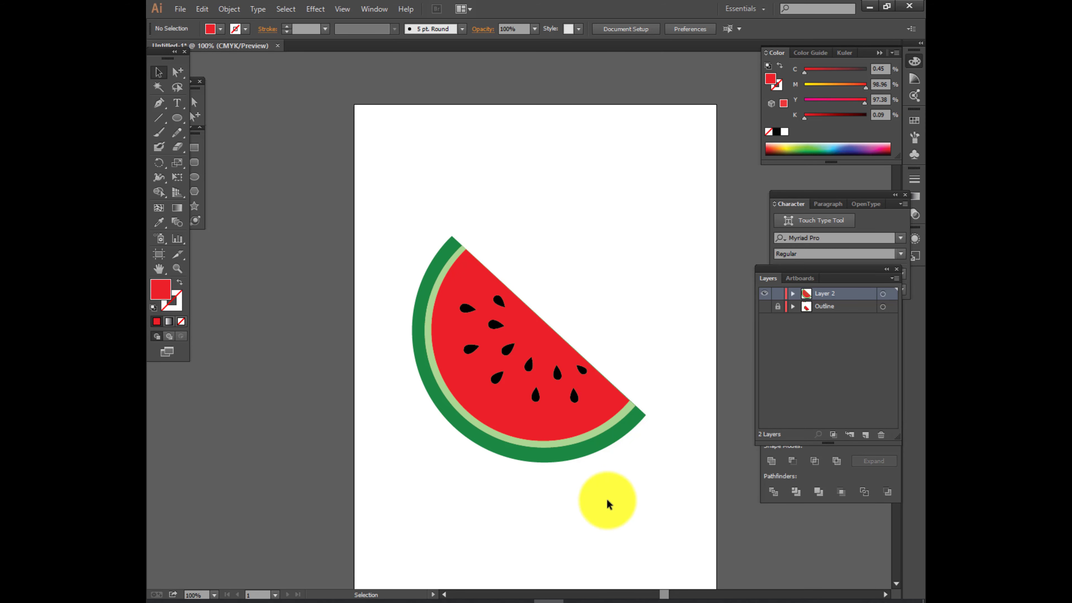
scroll(590, 303, "up", 1)
left_click_drag(589, 301, 569, 258)
left_click(633, 383)
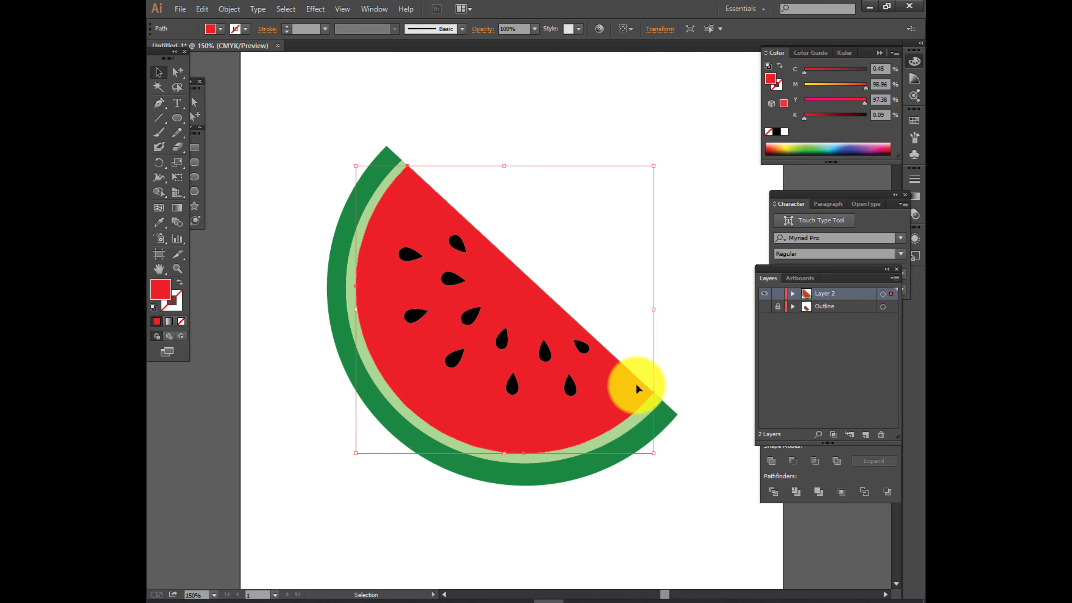
left_click(521, 498)
scroll(598, 482, "down", 1)
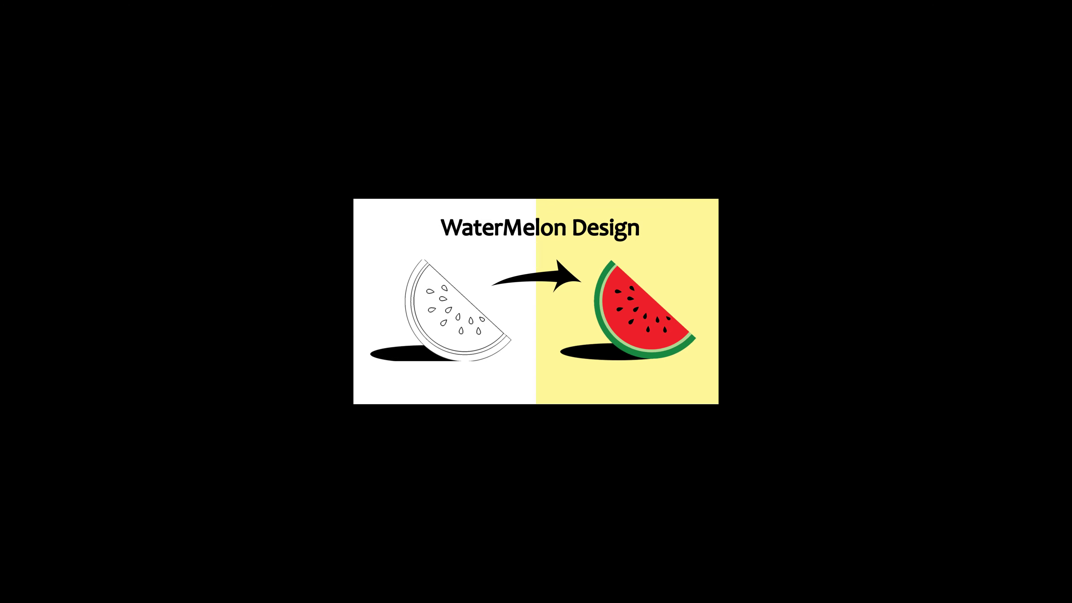